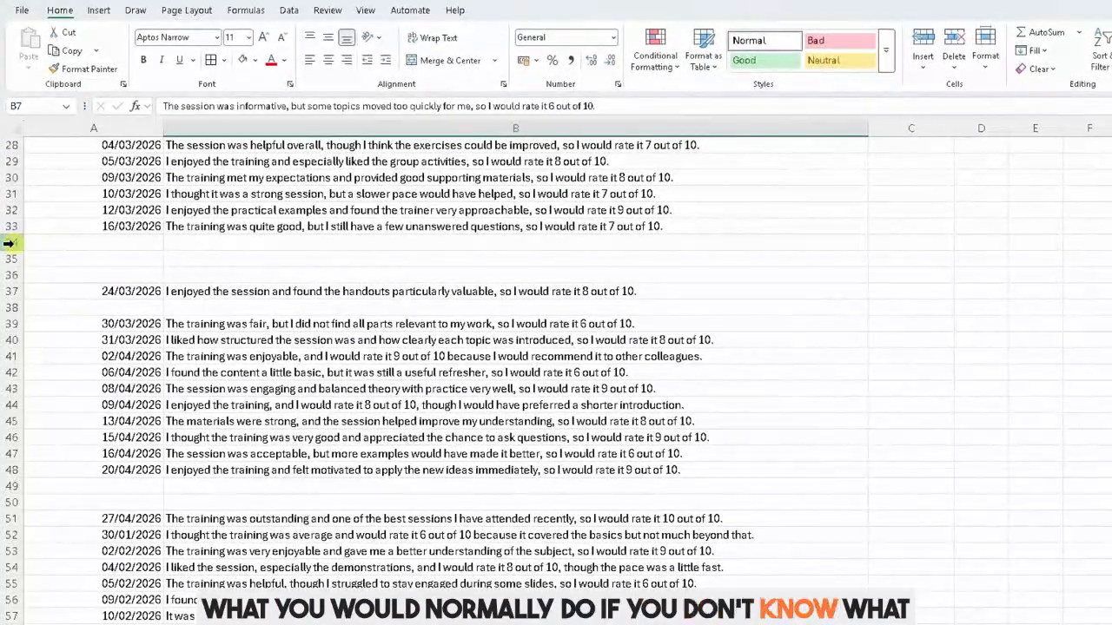
{"action": "left_click", "coordinate": [7, 244]}
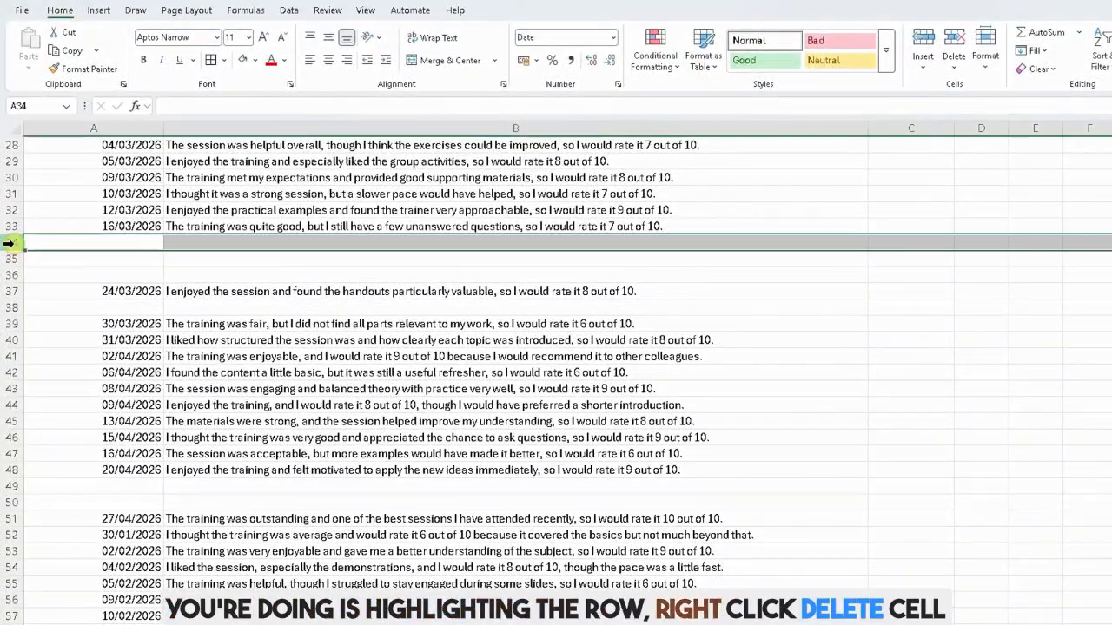
{"action": "right_click", "coordinate": [8, 244]}
{"action": "key", "text": "Escape"}
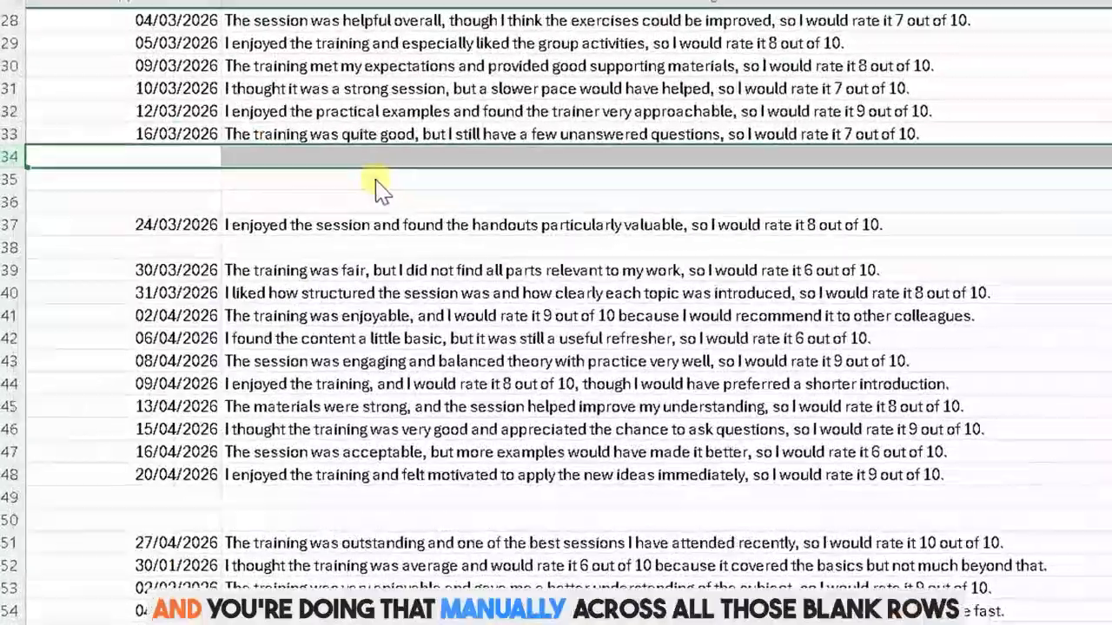
{"action": "right_click", "coordinate": [11, 156]}
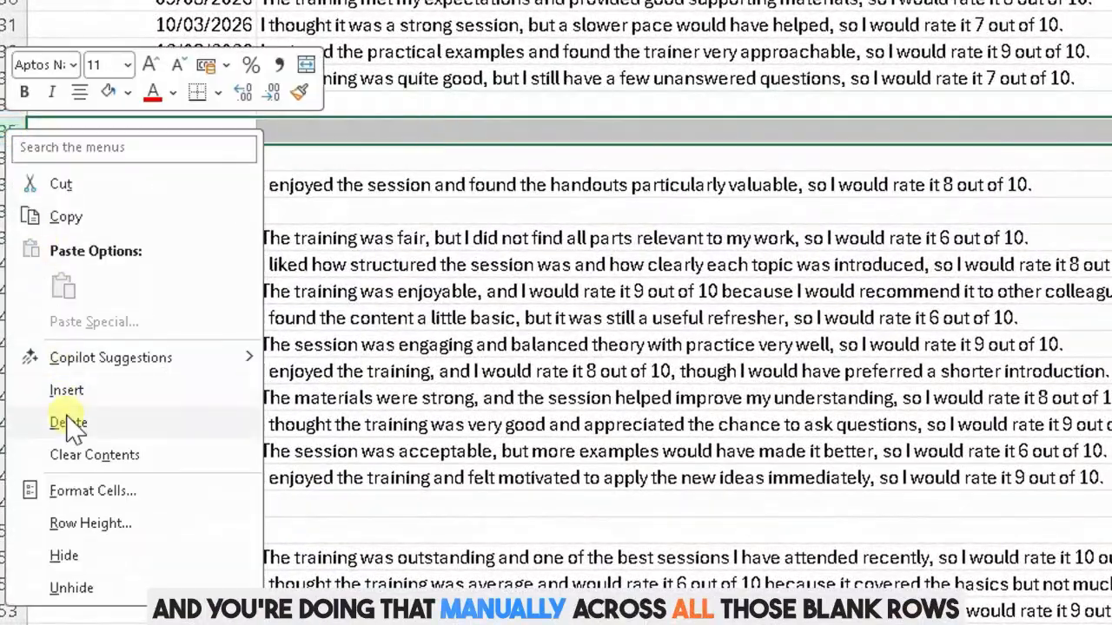
{"action": "left_click", "coordinate": [391, 240]}
{"action": "left_click", "coordinate": [11, 161]}
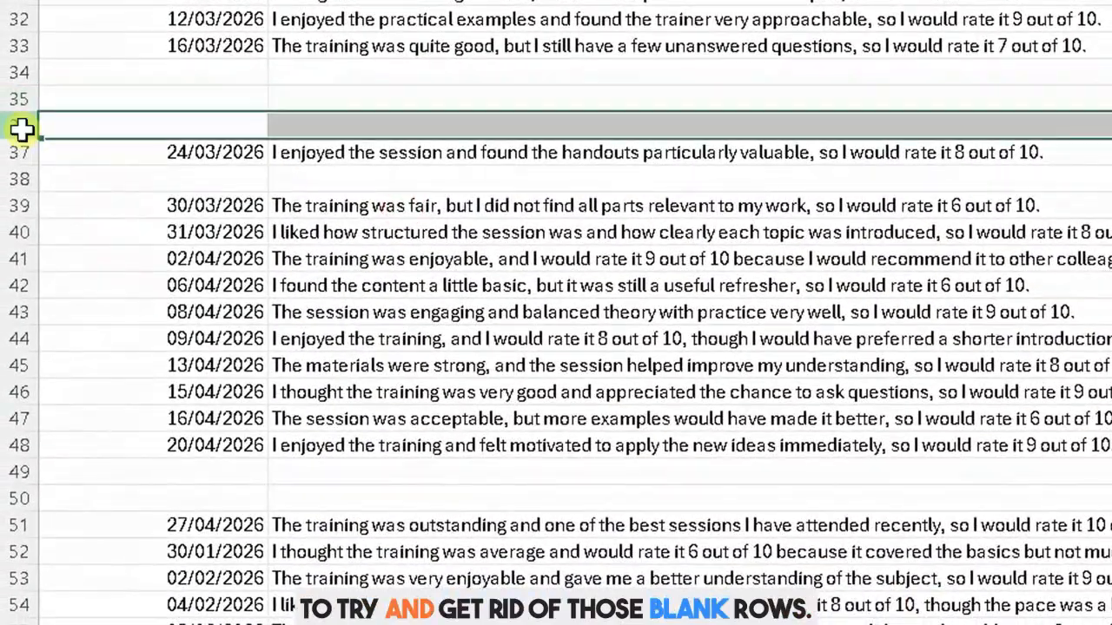
Step: Look through the whole feedback data set to see where blank rows occur among the entries
{"action": "scroll", "coordinate": [149, 204], "scroll_direction": "down", "scroll_amount": 11}
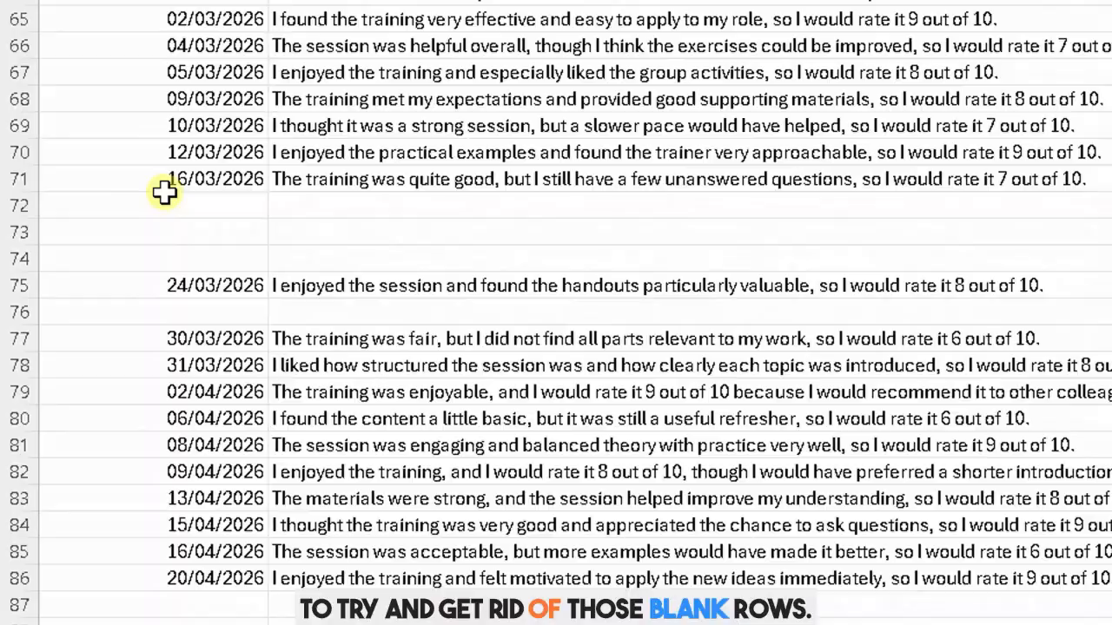
{"action": "scroll", "coordinate": [169, 182], "scroll_direction": "down", "scroll_amount": 4}
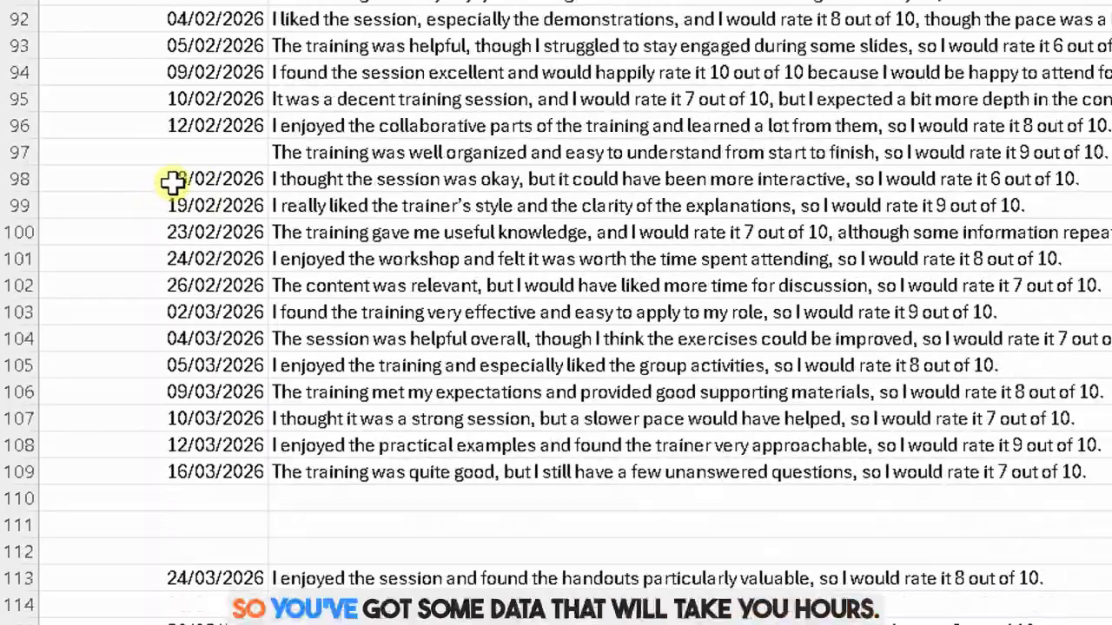
{"action": "scroll", "coordinate": [168, 182], "scroll_direction": "down", "scroll_amount": 3}
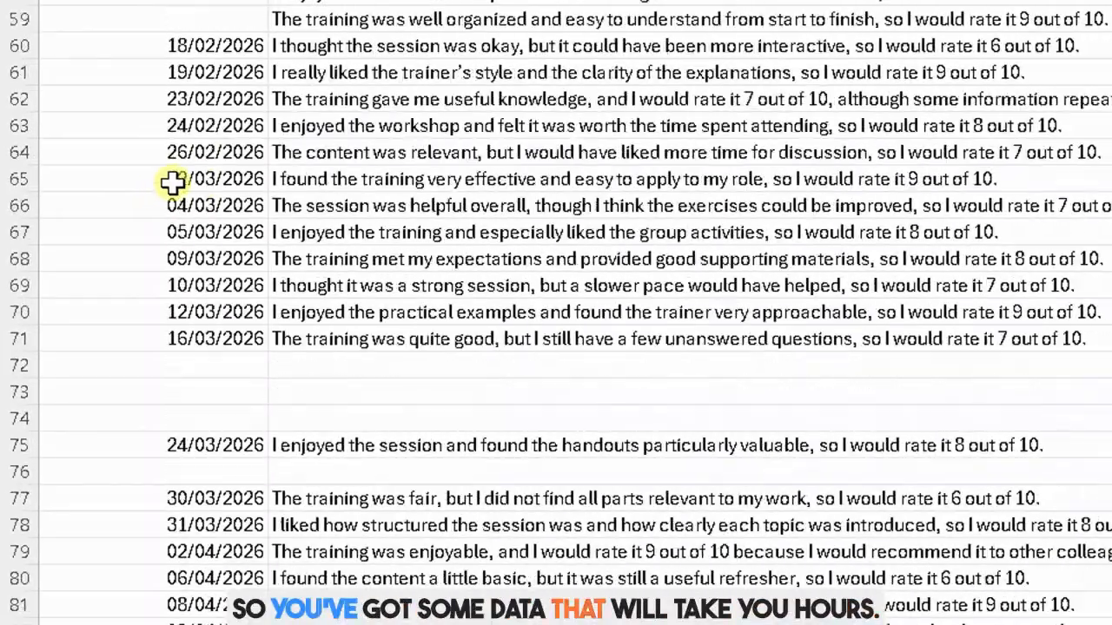
{"action": "scroll", "coordinate": [172, 181], "scroll_direction": "up", "scroll_amount": 18}
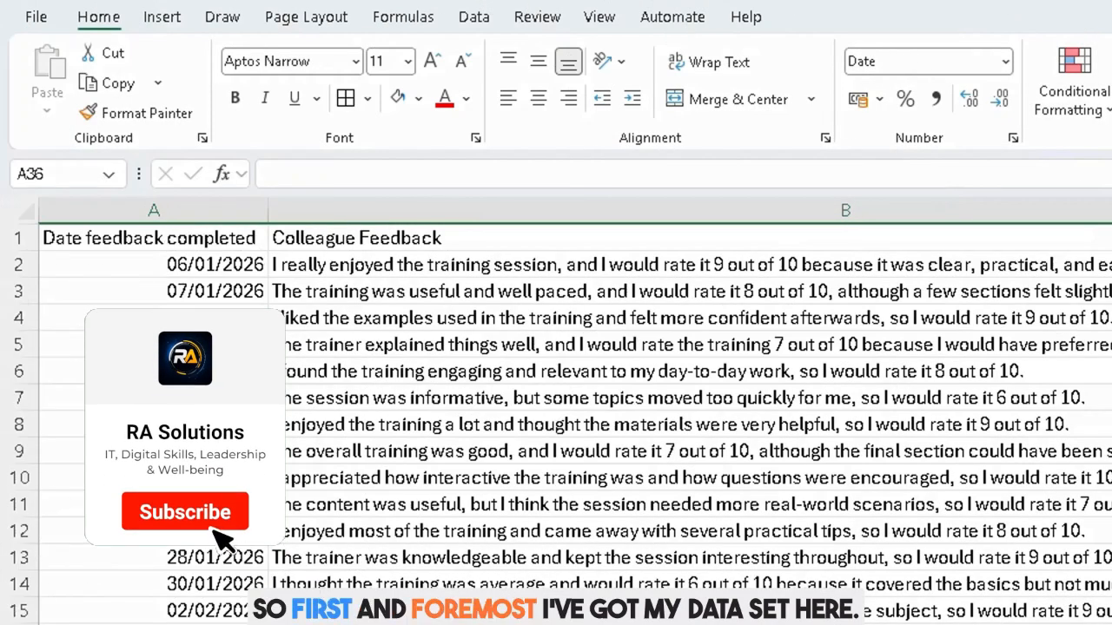
{"action": "scroll", "coordinate": [603, 370], "scroll_direction": "down", "scroll_amount": 17}
{"action": "scroll", "coordinate": [590, 360], "scroll_direction": "down", "scroll_amount": 20}
{"action": "scroll", "coordinate": [591, 365], "scroll_direction": "up", "scroll_amount": 20}
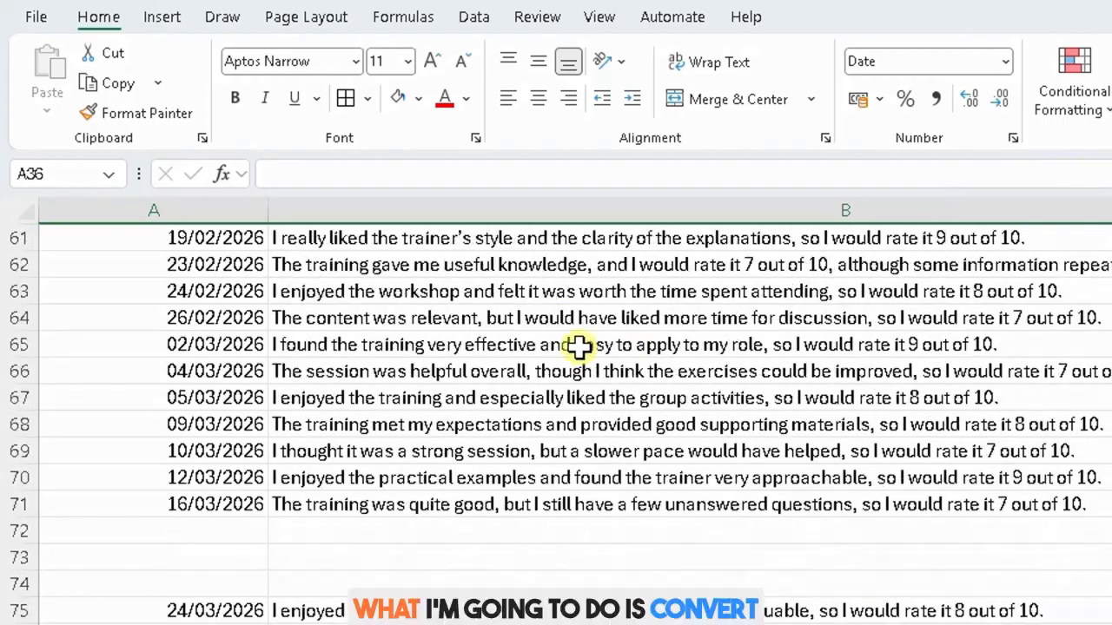
{"action": "scroll", "coordinate": [578, 345], "scroll_direction": "up", "scroll_amount": 20}
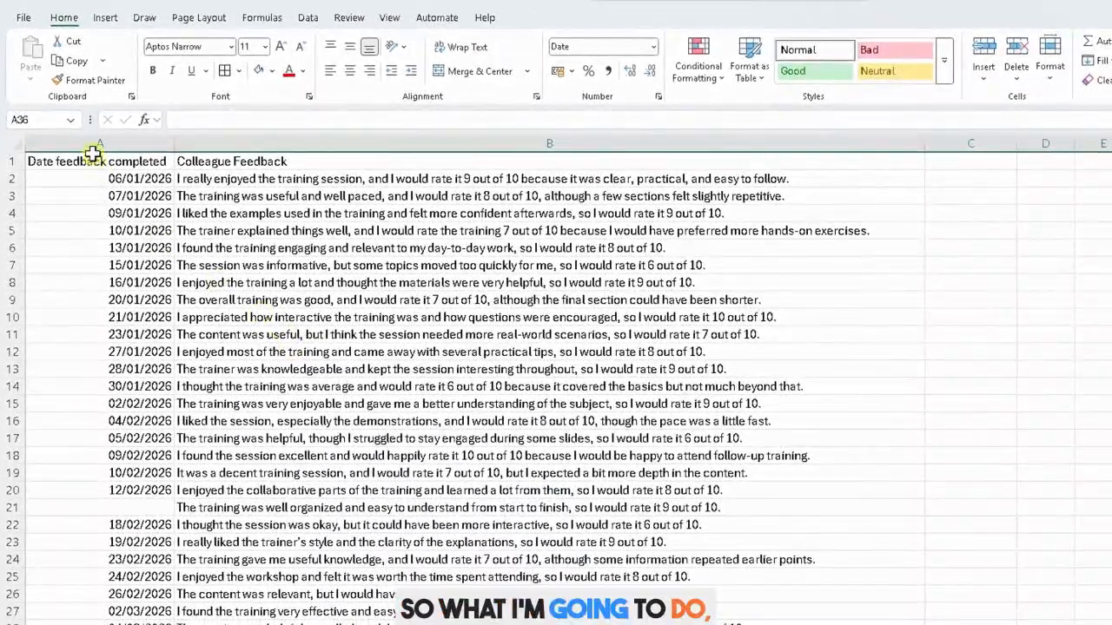
Step: Convert the feedback data in A1:B127 into a table with headers
{"action": "left_click", "coordinate": [87, 158]}
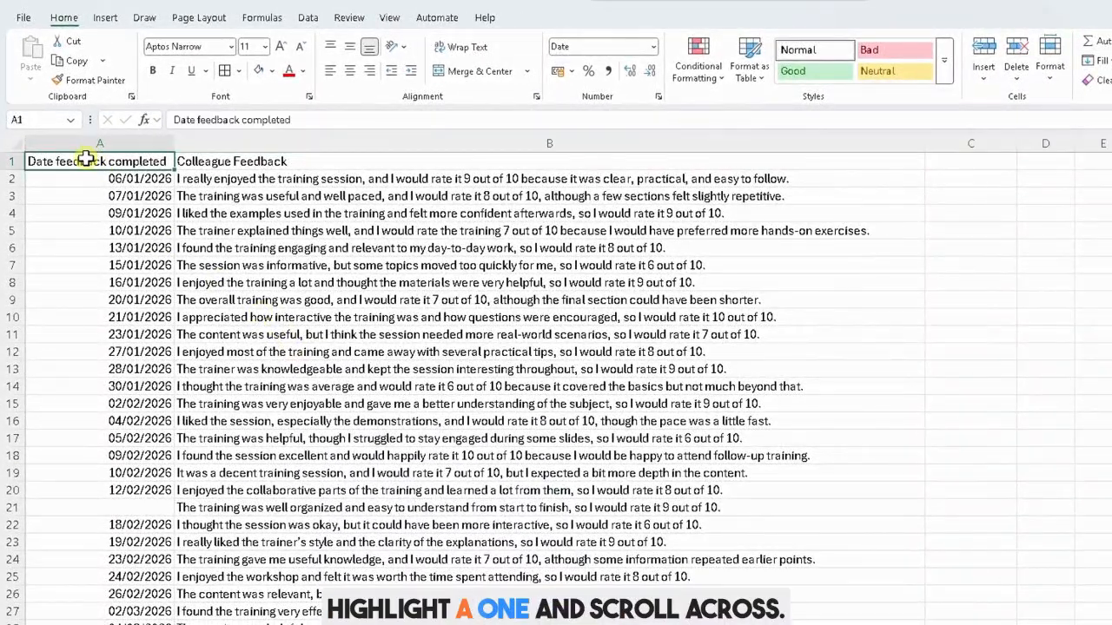
{"action": "left_click_drag", "start_coordinate": [87, 158], "coordinate": [197, 179]}
{"action": "left_click_drag", "start_coordinate": [332, 185], "coordinate": [406, 504]}
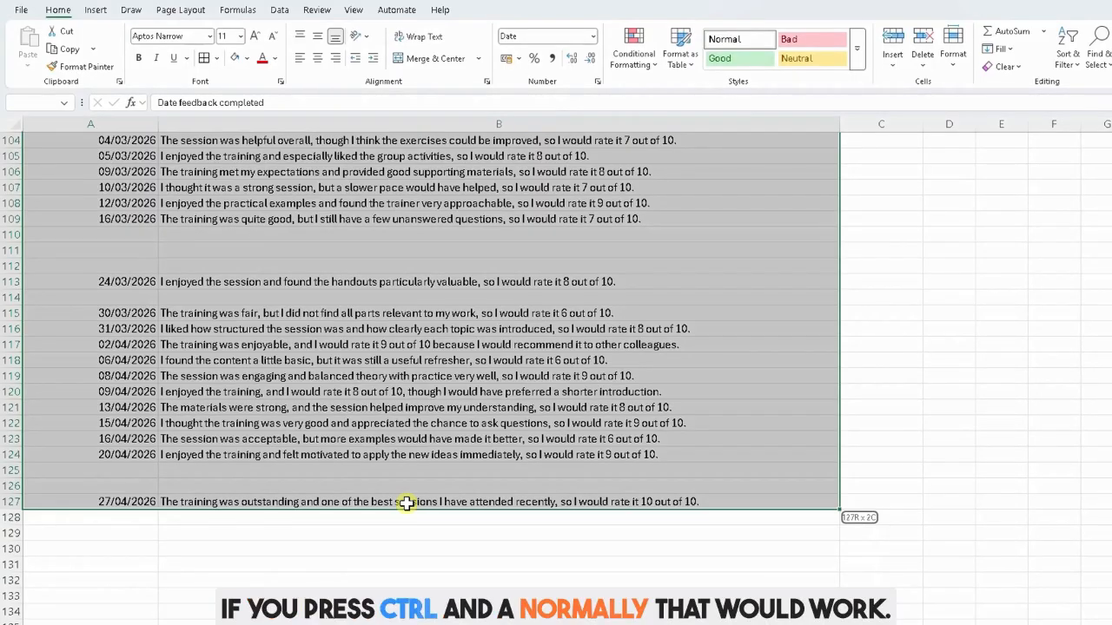
{"action": "left_click_drag", "start_coordinate": [406, 504], "coordinate": [407, 504]}
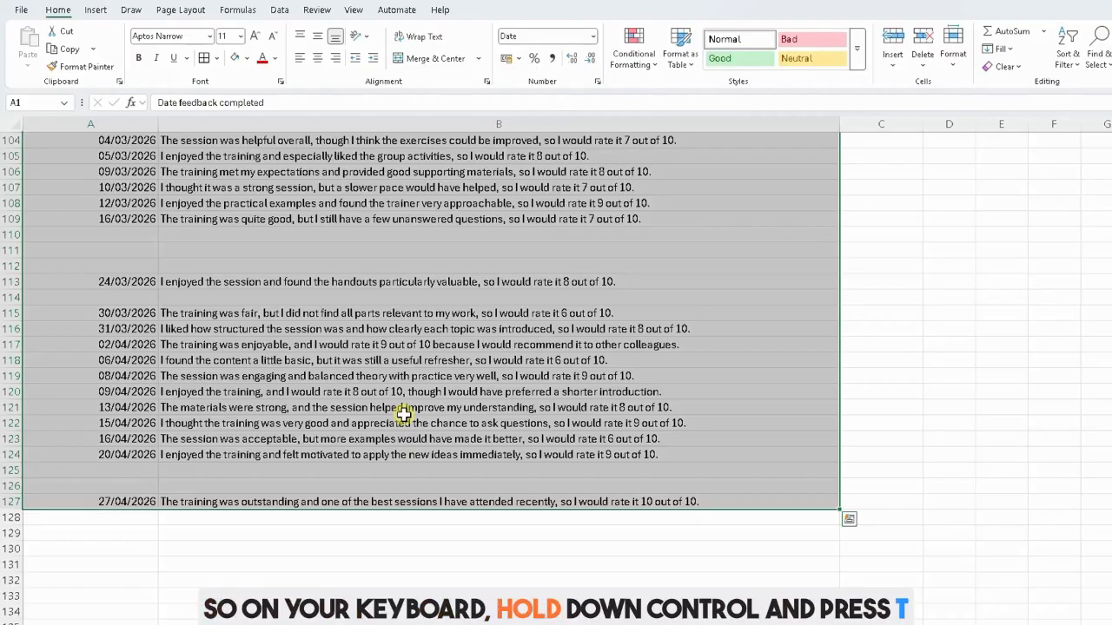
{"action": "key", "text": "ctrl+t"}
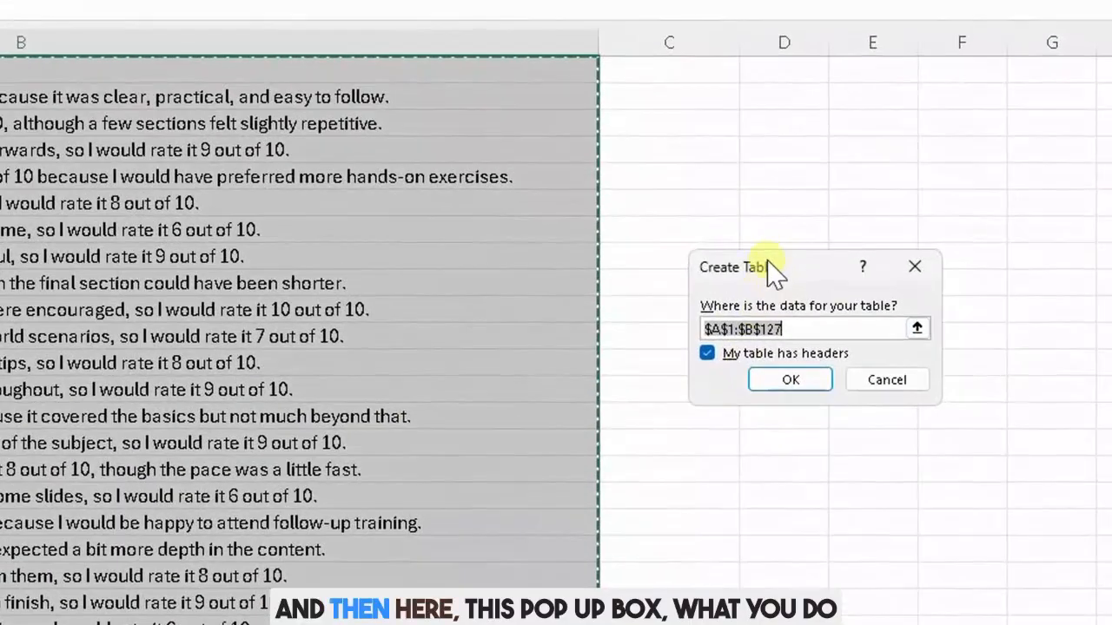
{"action": "left_click_drag", "start_coordinate": [940, 255], "coordinate": [687, 270]}
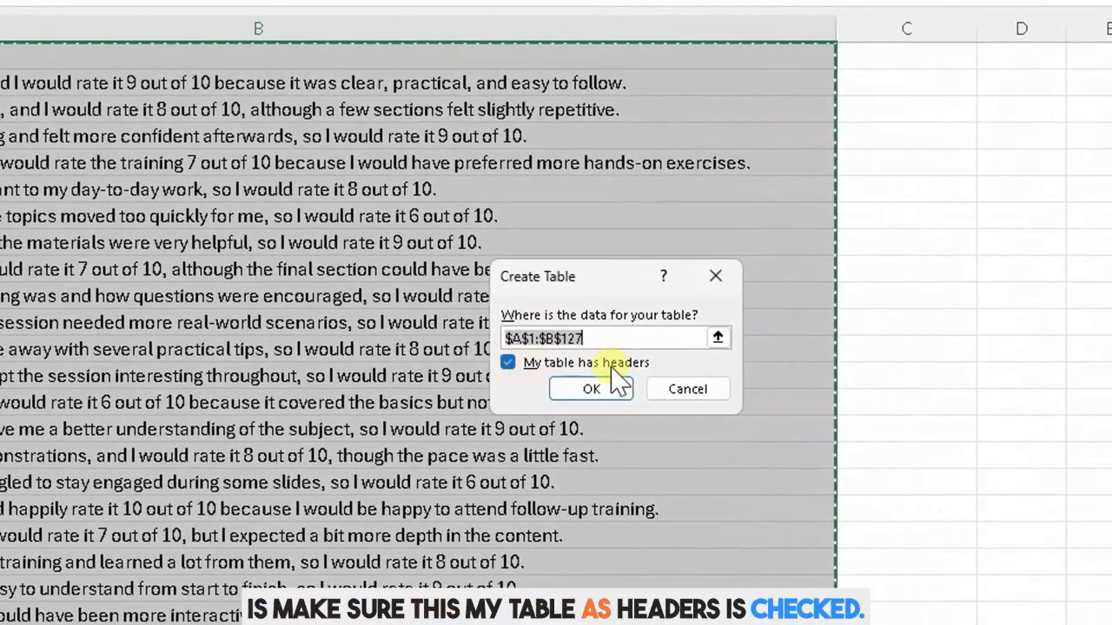
{"action": "left_click", "coordinate": [561, 390]}
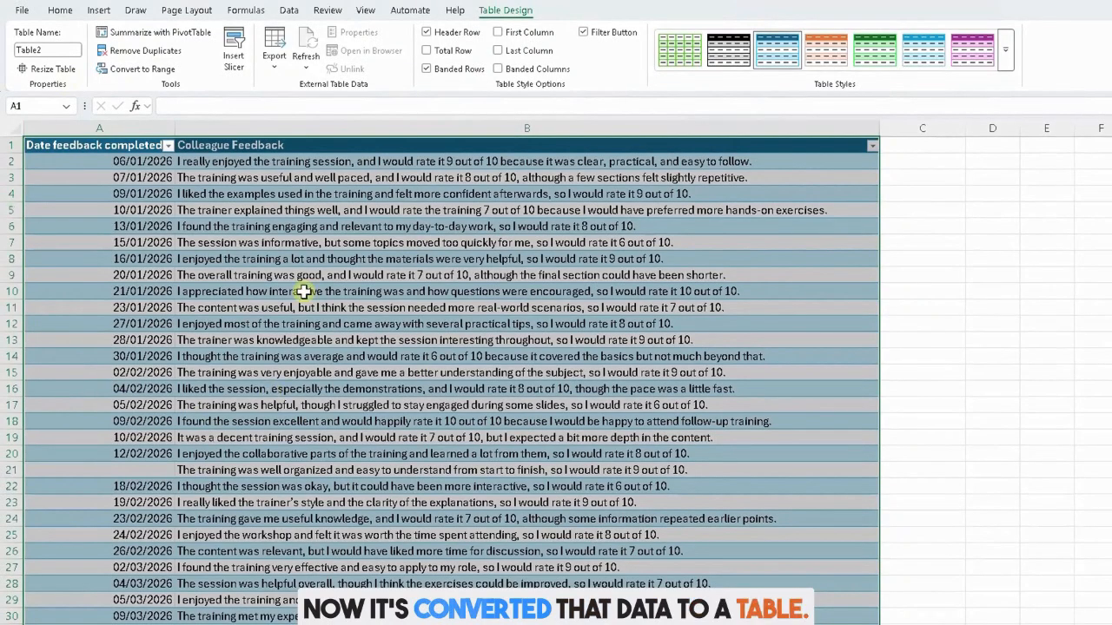
{"action": "left_click", "coordinate": [293, 222]}
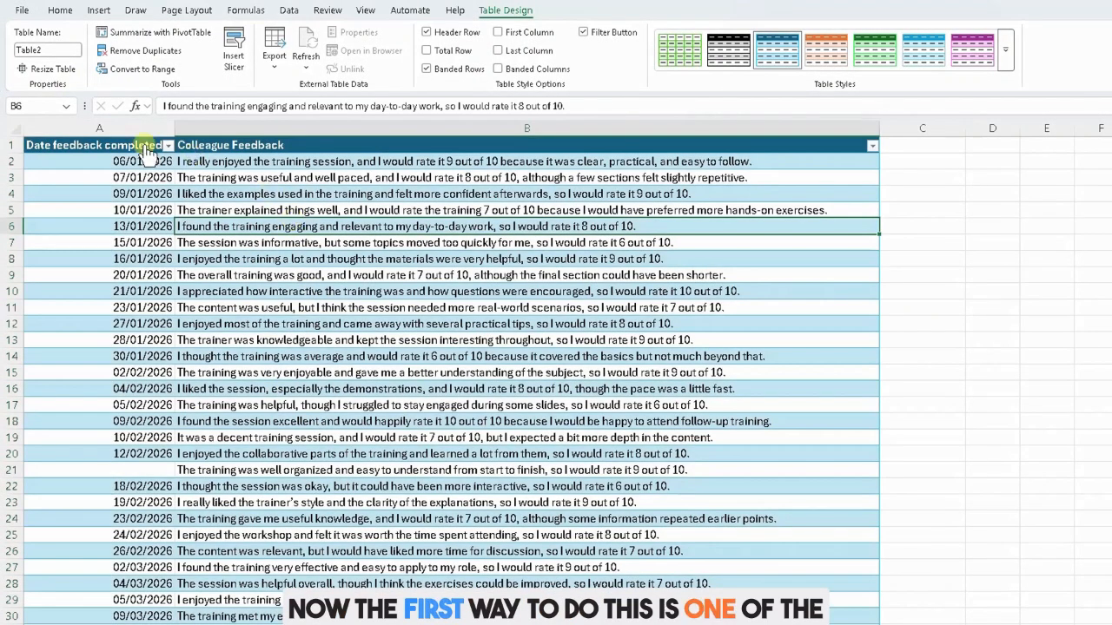
Step: Filter the Colleague Feedback column to show only the (Blanks) entries
{"action": "left_click", "coordinate": [122, 132]}
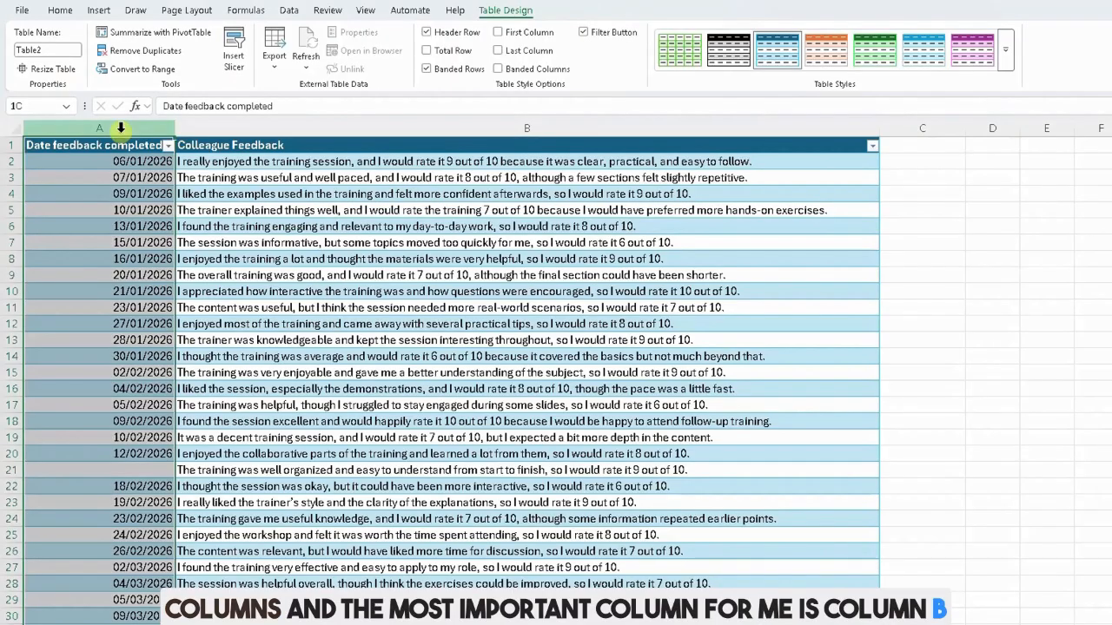
{"action": "left_click", "coordinate": [310, 129]}
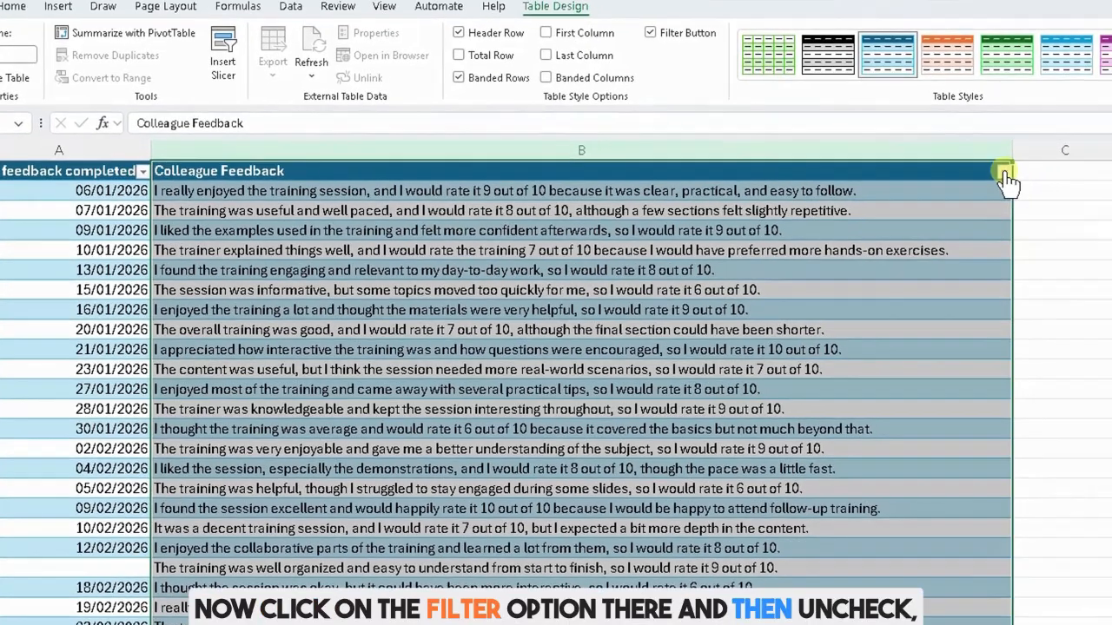
{"action": "left_click", "coordinate": [1032, 183]}
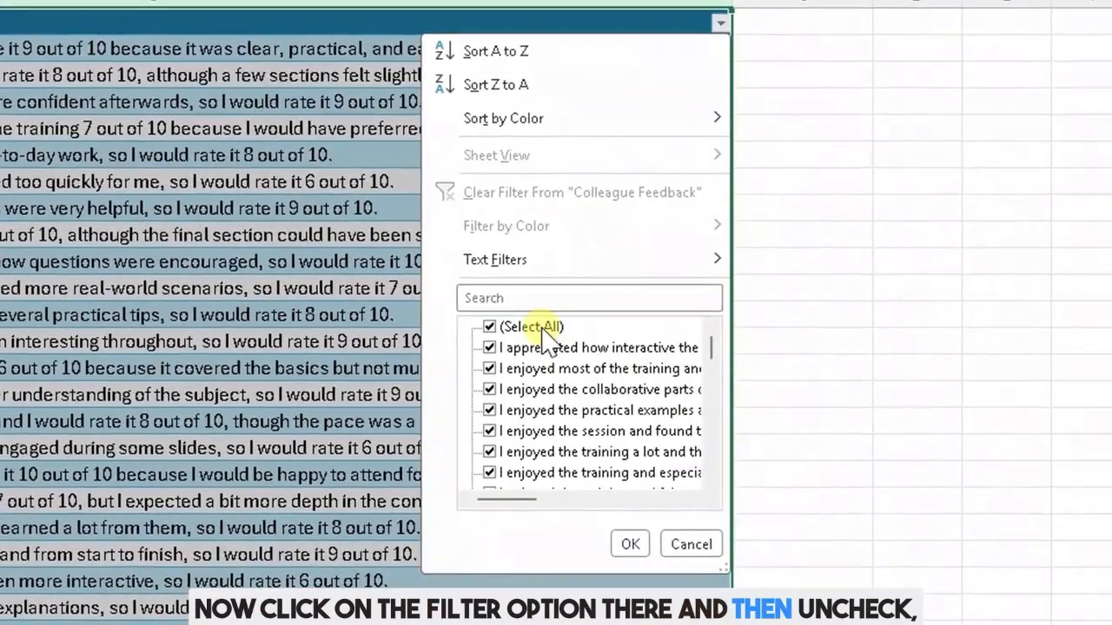
{"action": "left_click", "coordinate": [607, 399]}
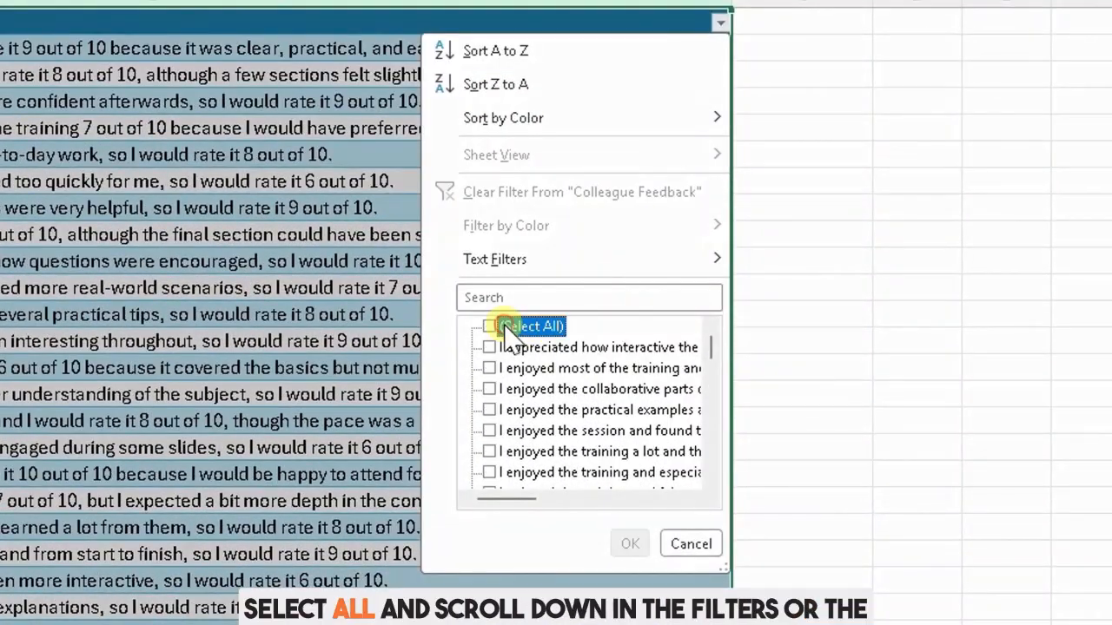
{"action": "scroll", "coordinate": [513, 338], "scroll_direction": "down", "scroll_amount": 8}
{"action": "scroll", "coordinate": [526, 352], "scroll_direction": "down", "scroll_amount": 6}
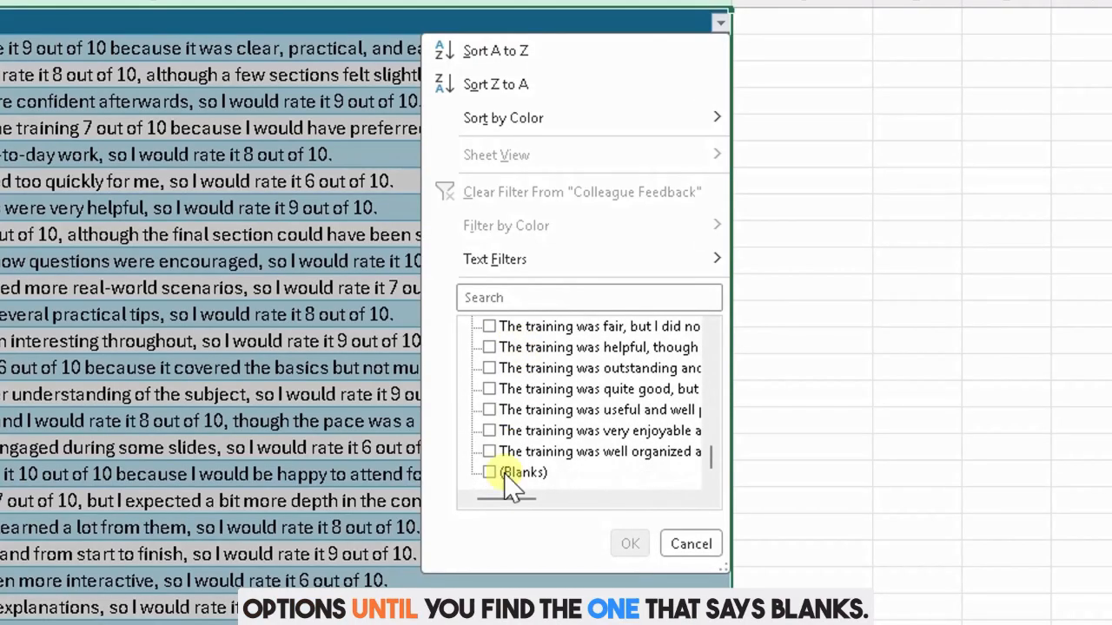
{"action": "left_click", "coordinate": [490, 475]}
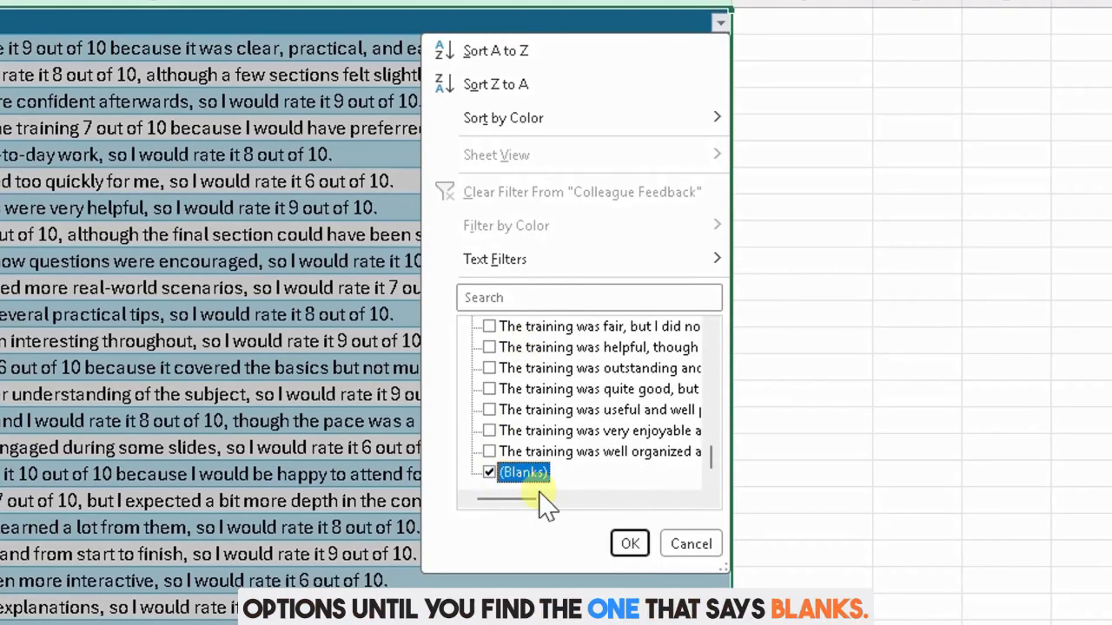
{"action": "left_click", "coordinate": [625, 545]}
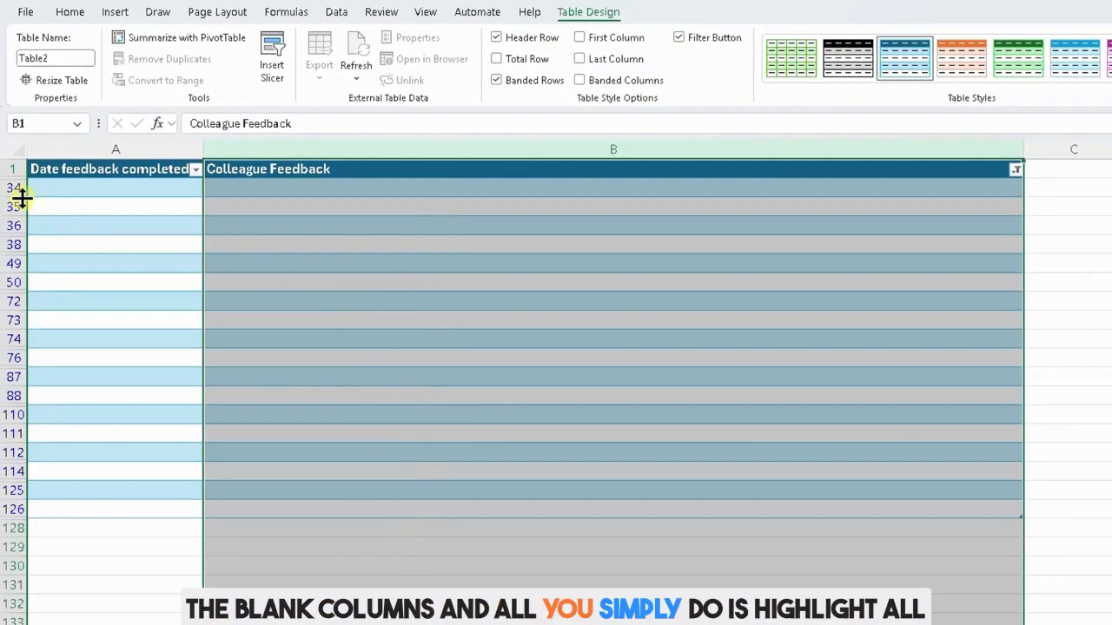
Step: Delete all the filtered blank rows, from row 34 through row 126, and clear the filter from Colleague Feedback
{"action": "left_click_drag", "start_coordinate": [7, 188], "coordinate": [7, 510]}
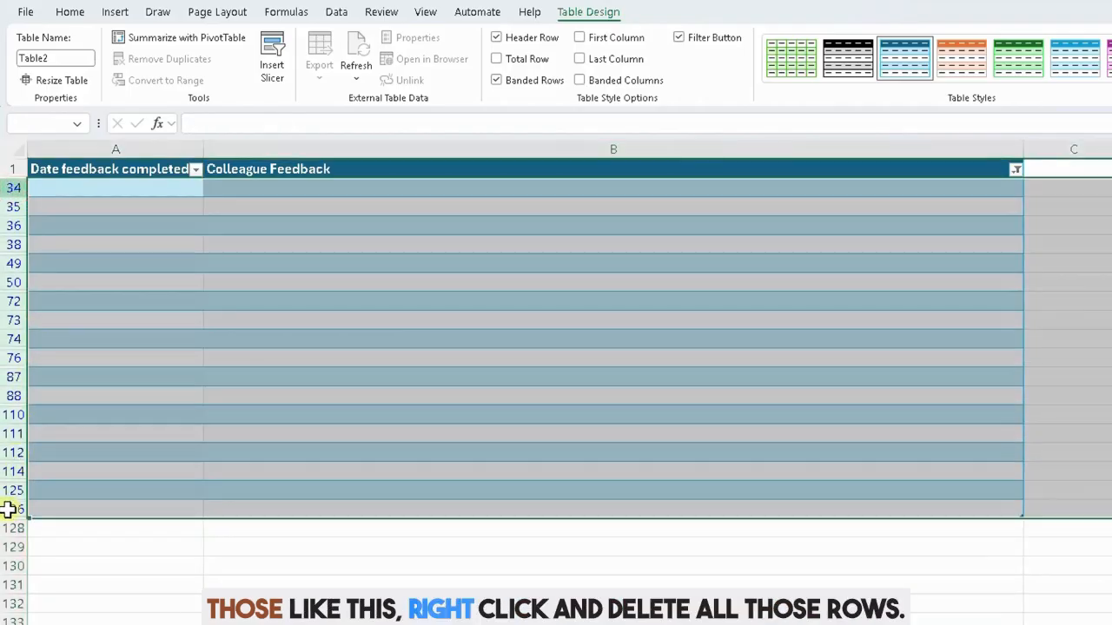
{"action": "right_click", "coordinate": [7, 510]}
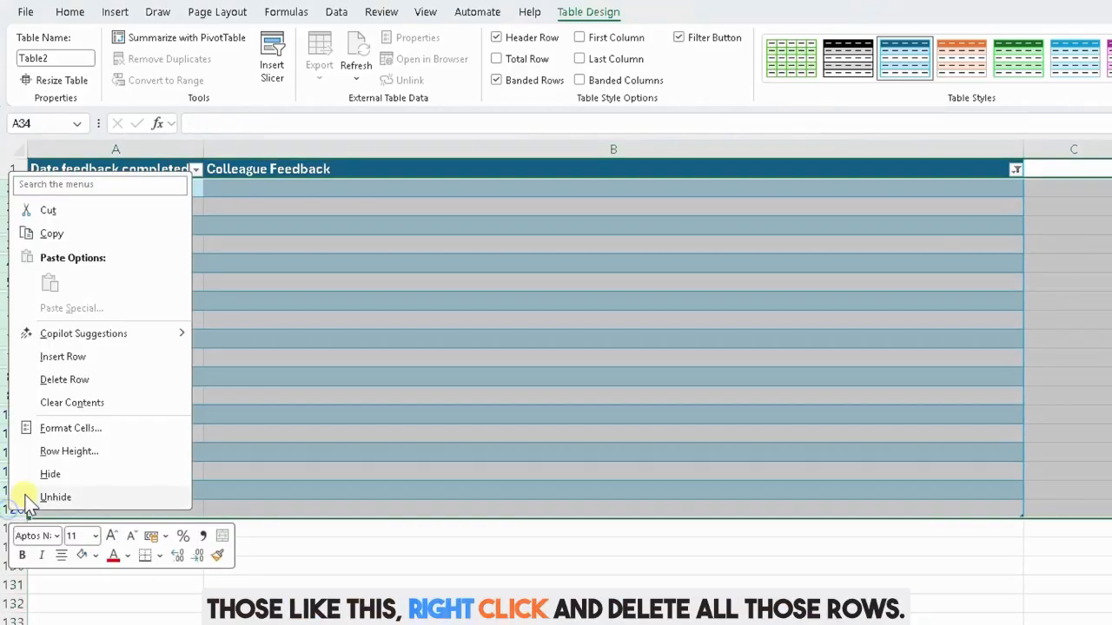
{"action": "left_click", "coordinate": [58, 380]}
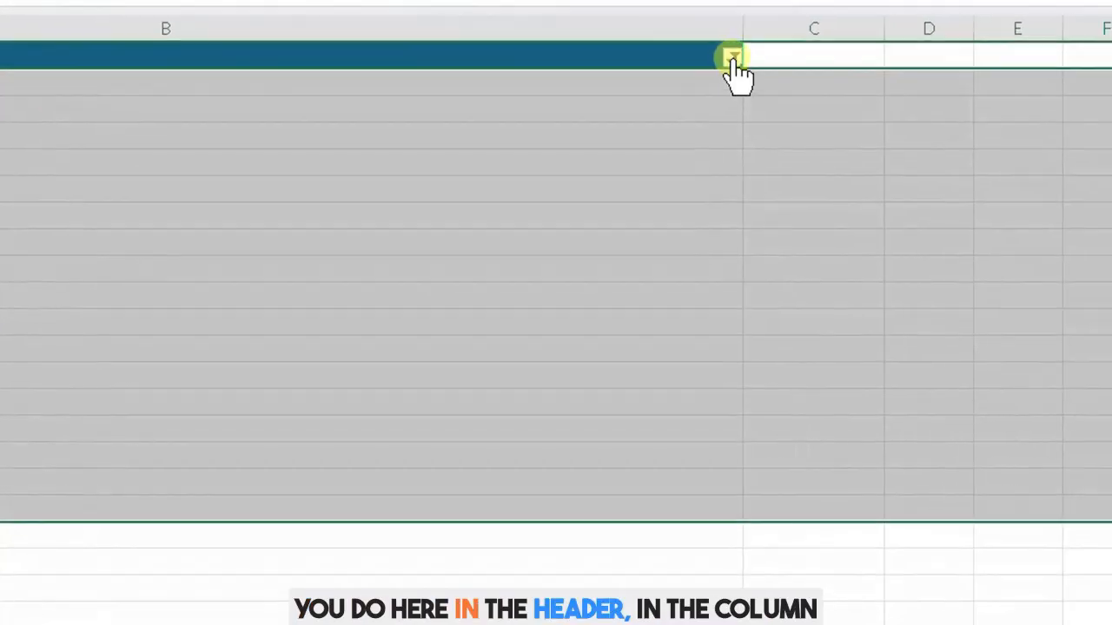
{"action": "left_click", "coordinate": [732, 57]}
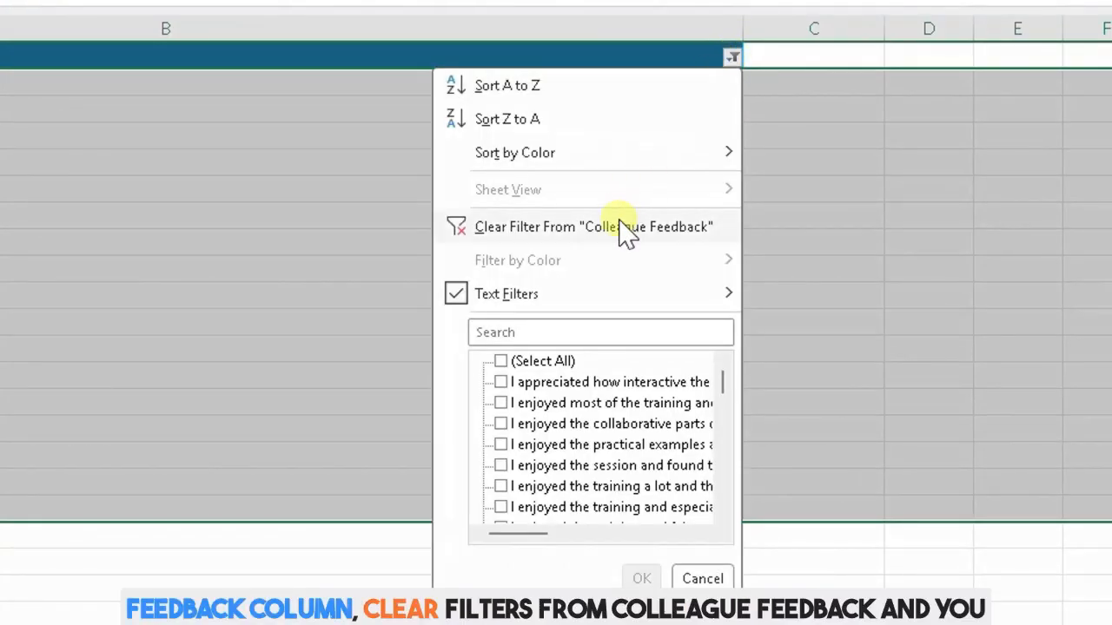
{"action": "left_click", "coordinate": [597, 230]}
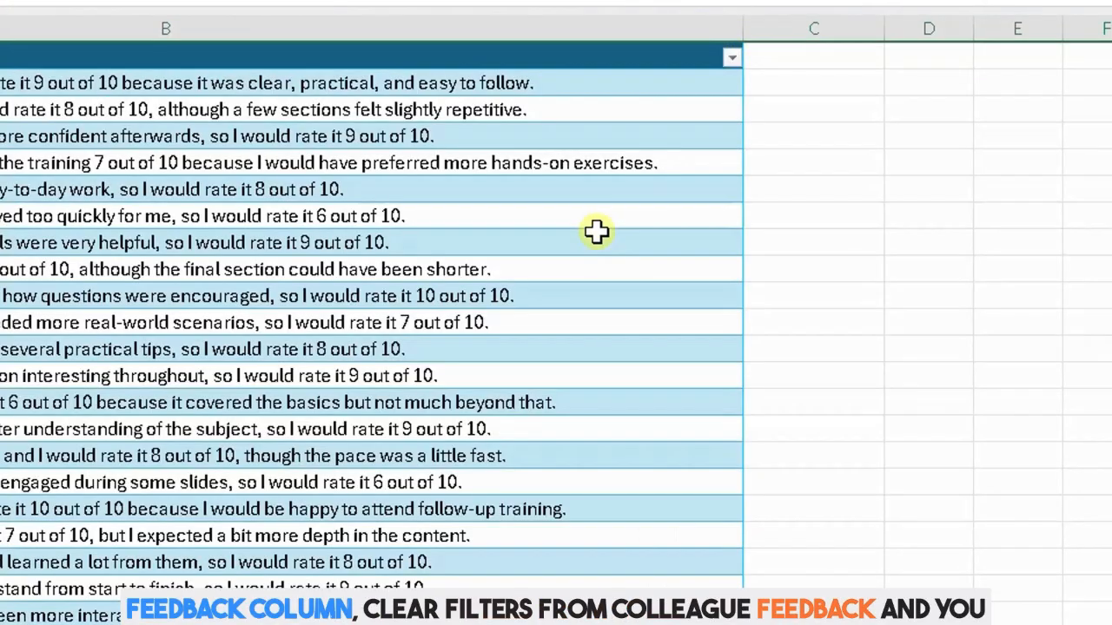
Step: Check the full table for remaining blank rows and for missing dates in the Date feedback completed column
{"action": "scroll", "coordinate": [597, 230], "scroll_direction": "down", "scroll_amount": 10}
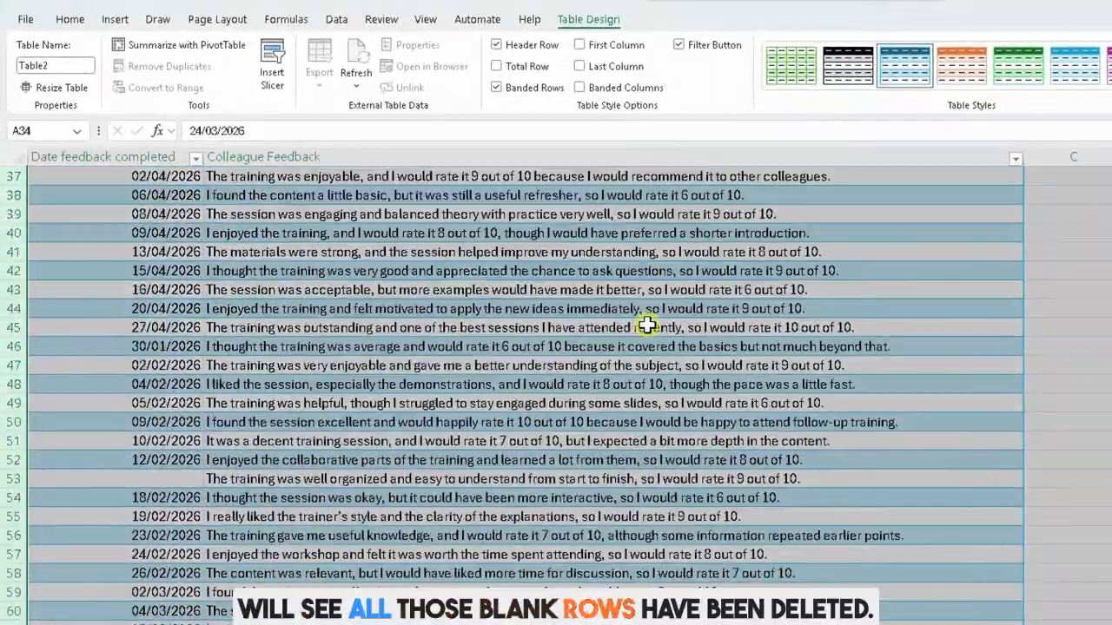
{"action": "scroll", "coordinate": [647, 326], "scroll_direction": "down", "scroll_amount": 13}
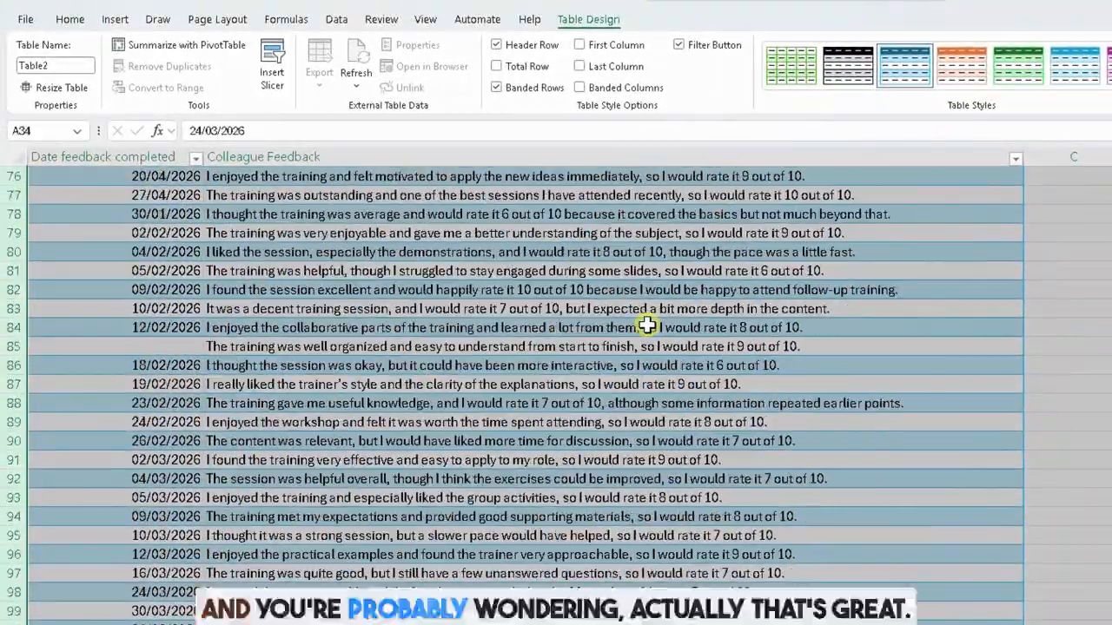
{"action": "scroll", "coordinate": [648, 326], "scroll_direction": "down", "scroll_amount": 4}
{"action": "scroll", "coordinate": [646, 326], "scroll_direction": "up", "scroll_amount": 20}
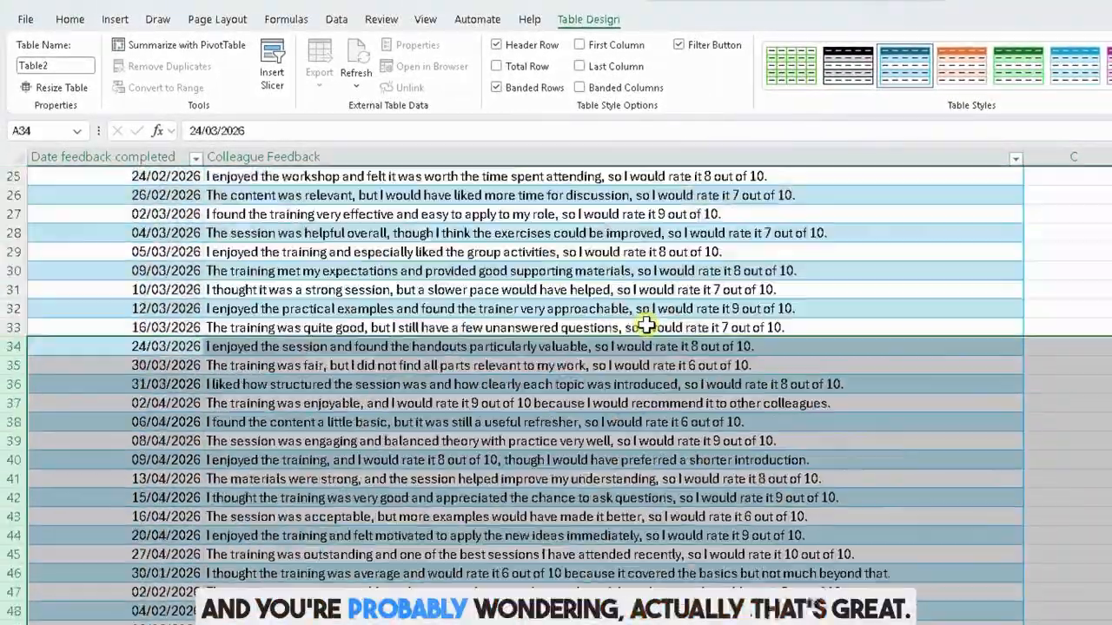
{"action": "scroll", "coordinate": [647, 326], "scroll_direction": "up", "scroll_amount": 8}
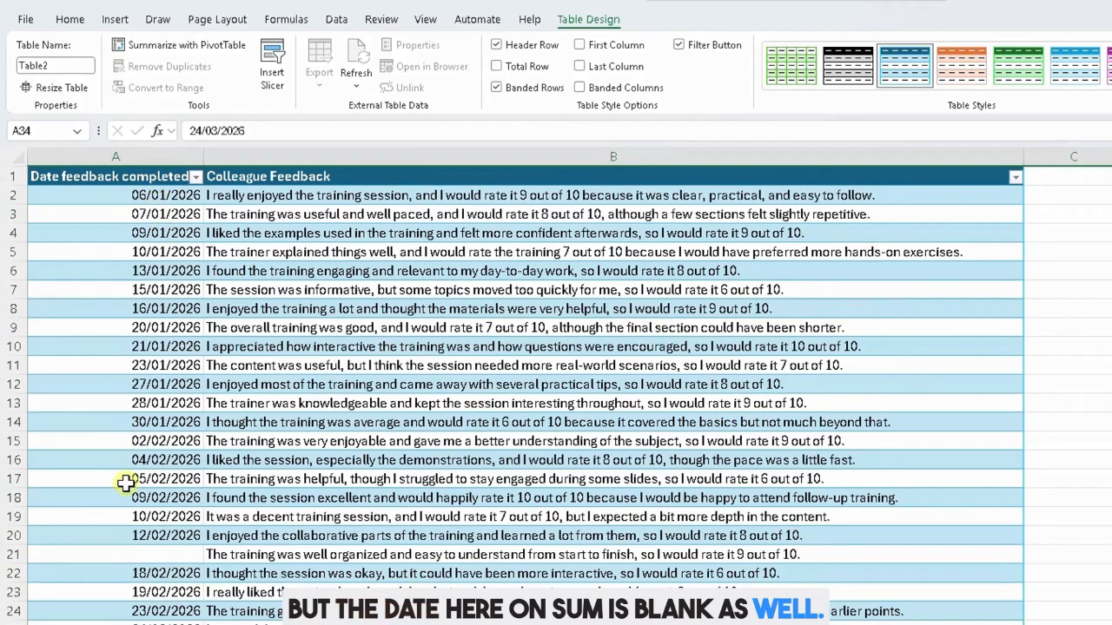
{"action": "scroll", "coordinate": [142, 554], "scroll_direction": "down", "scroll_amount": 15}
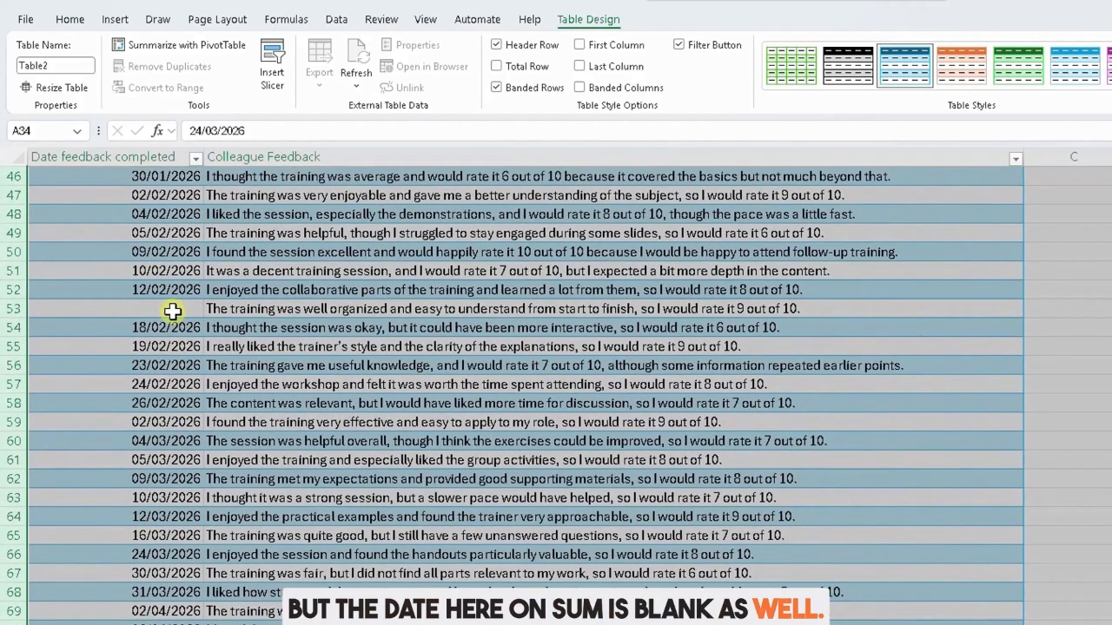
{"action": "scroll", "coordinate": [335, 321], "scroll_direction": "up", "scroll_amount": 10}
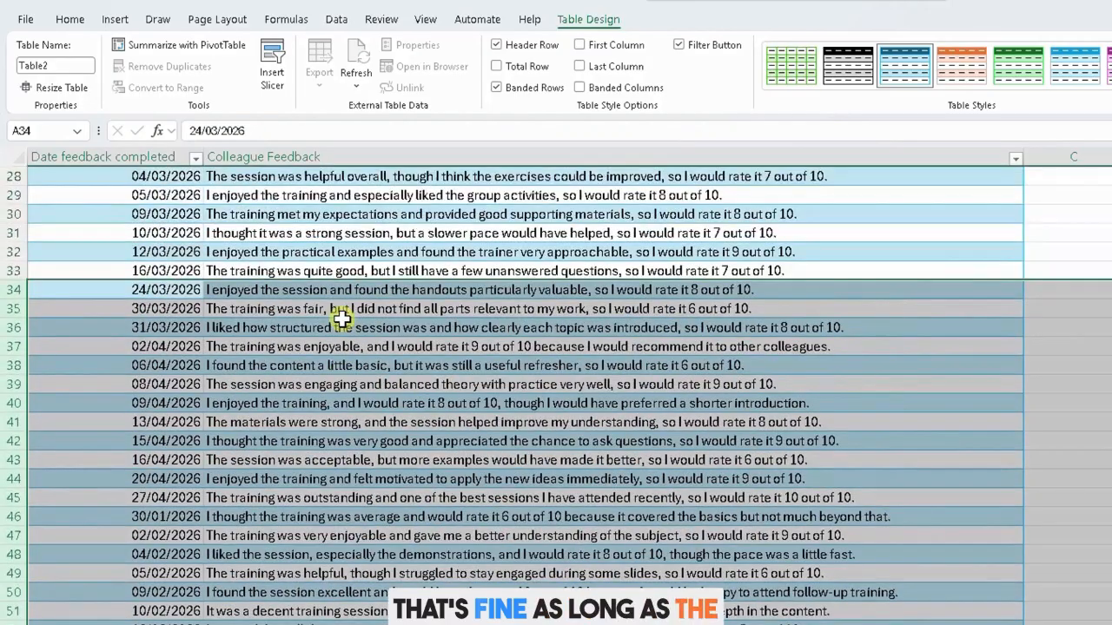
Step: Undo the deletion of the blank rows and the (Blanks) filter on the Colleague Feedback column
{"action": "scroll", "coordinate": [350, 408], "scroll_direction": "up", "scroll_amount": 5}
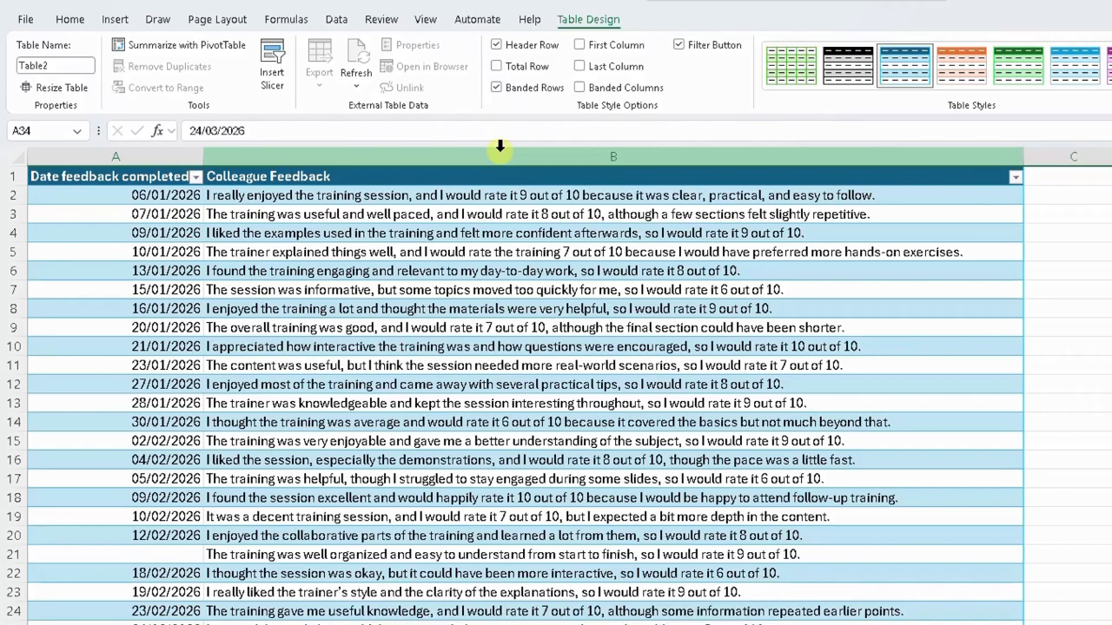
{"action": "key", "text": "ctrl+z"}
{"action": "key", "text": "ctrl+z"}
{"action": "key", "text": "ctrl+z"}
{"action": "key", "text": "ctrl+z"}
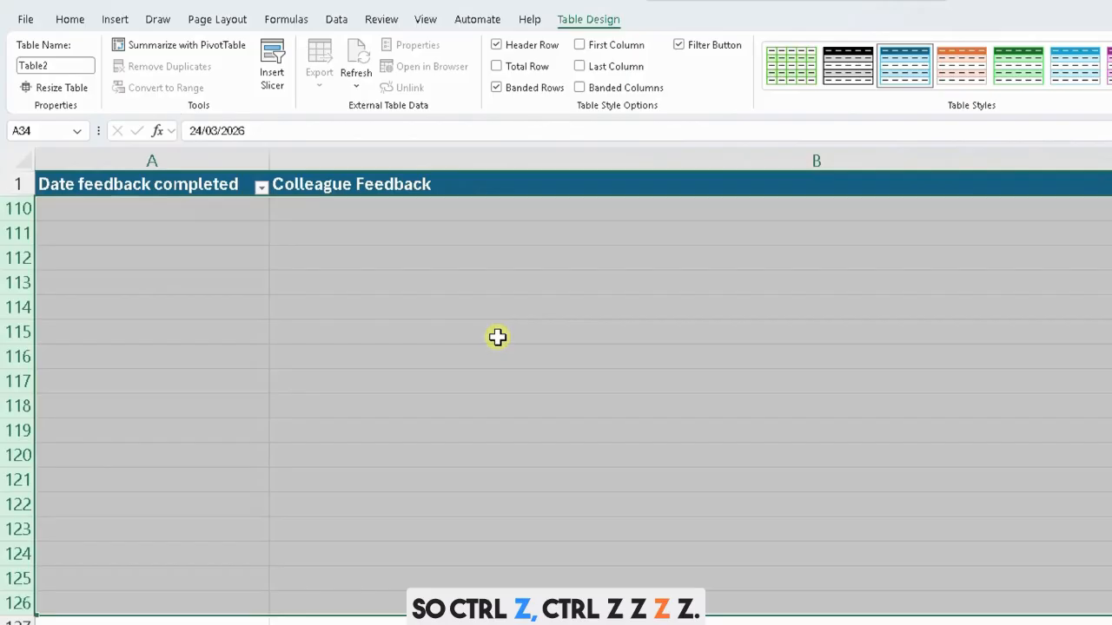
{"action": "key", "text": "ctrl+z"}
{"action": "key", "text": "ctrl+z"}
{"action": "key", "text": "ctrl+z"}
{"action": "key", "text": "ctrl+z"}
{"action": "key", "text": "ctrl+z"}
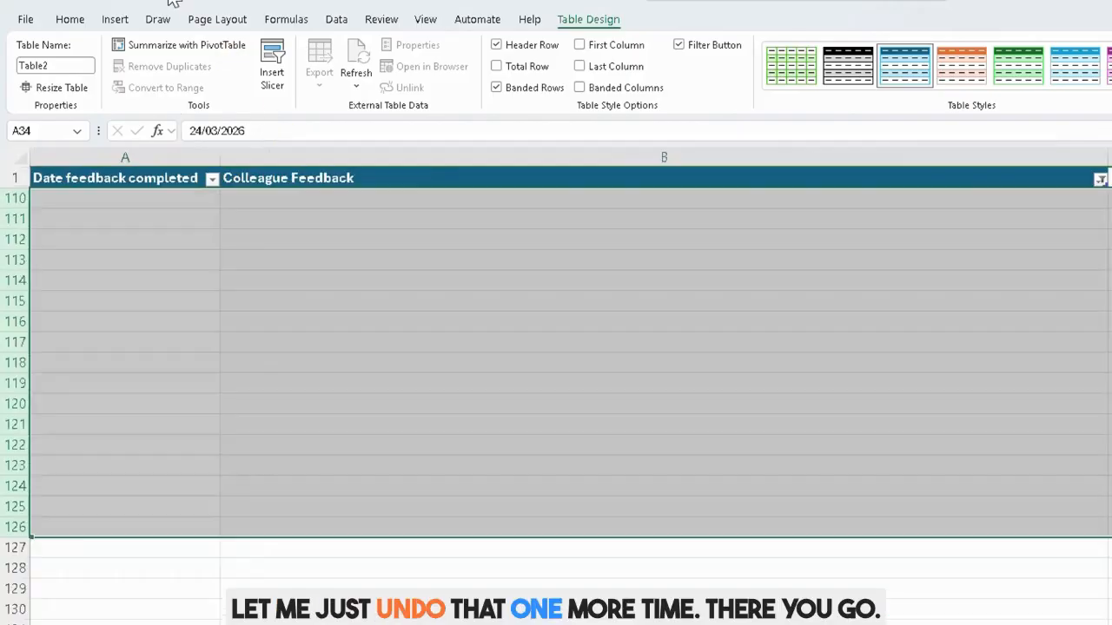
{"action": "key", "text": "ctrl+z"}
{"action": "key", "text": "ctrl+z"}
{"action": "key", "text": "ctrl+z"}
{"action": "key", "text": "ctrl+z"}
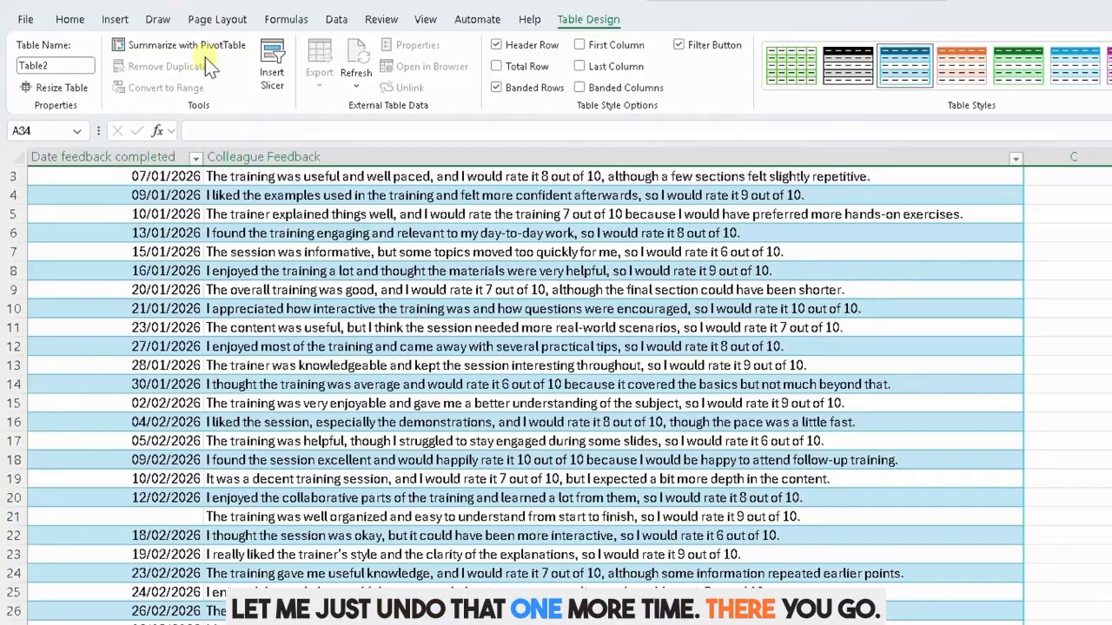
{"action": "scroll", "coordinate": [433, 426], "scroll_direction": "up", "scroll_amount": 10}
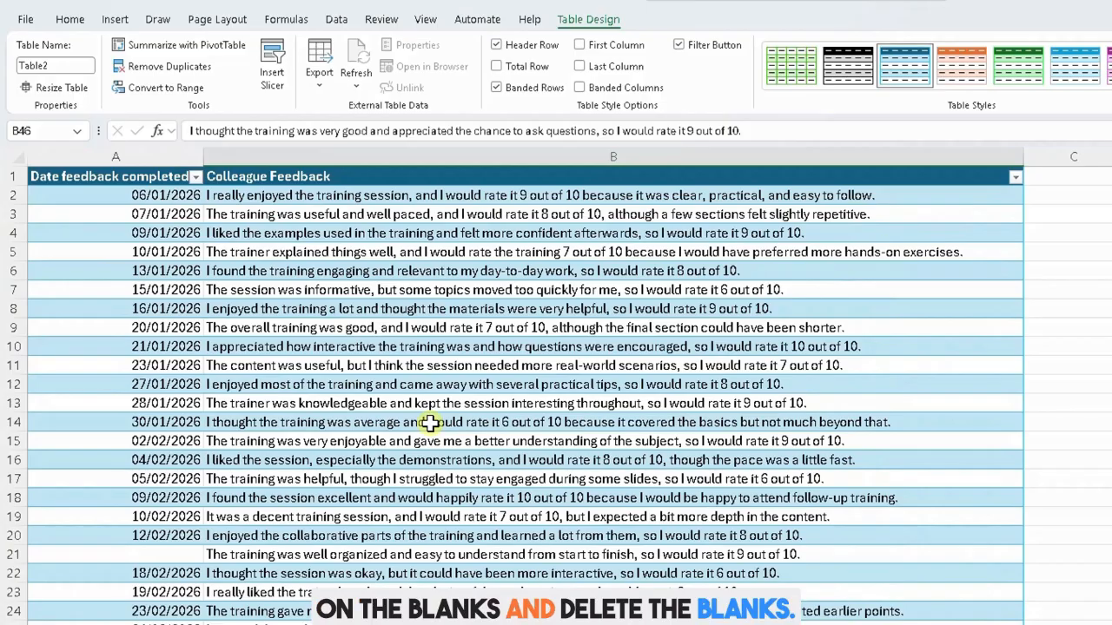
Step: Select all blank cells on the sheet using Go To Special with the Blanks option, review them, and drop the selection
{"action": "scroll", "coordinate": [430, 423], "scroll_direction": "down", "scroll_amount": 8}
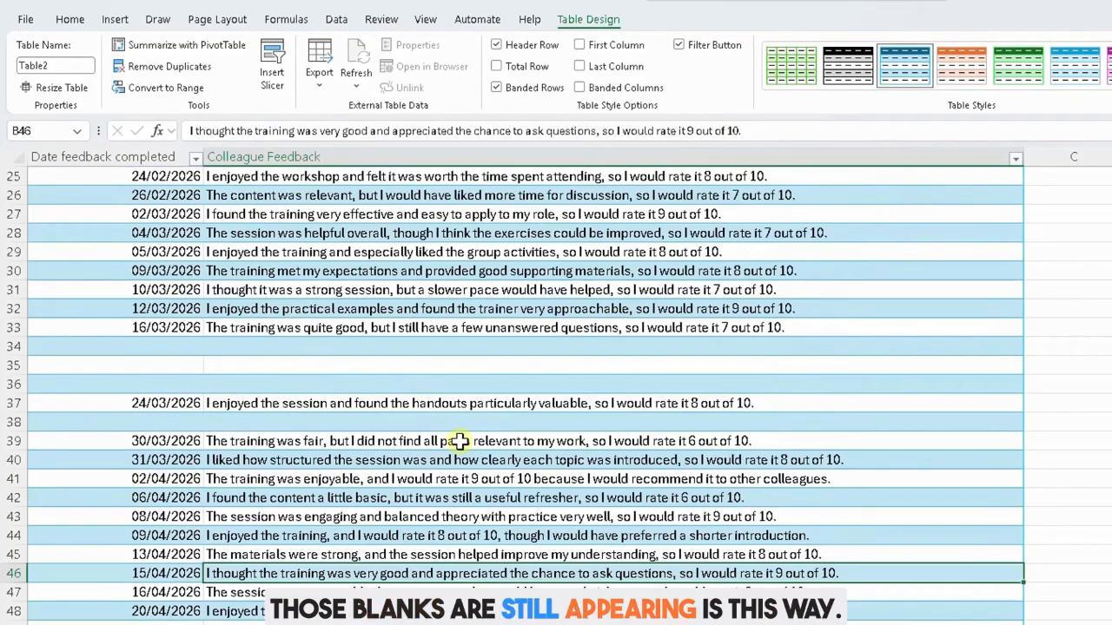
{"action": "scroll", "coordinate": [452, 430], "scroll_direction": "up", "scroll_amount": 6}
{"action": "scroll", "coordinate": [461, 428], "scroll_direction": "up", "scroll_amount": 2}
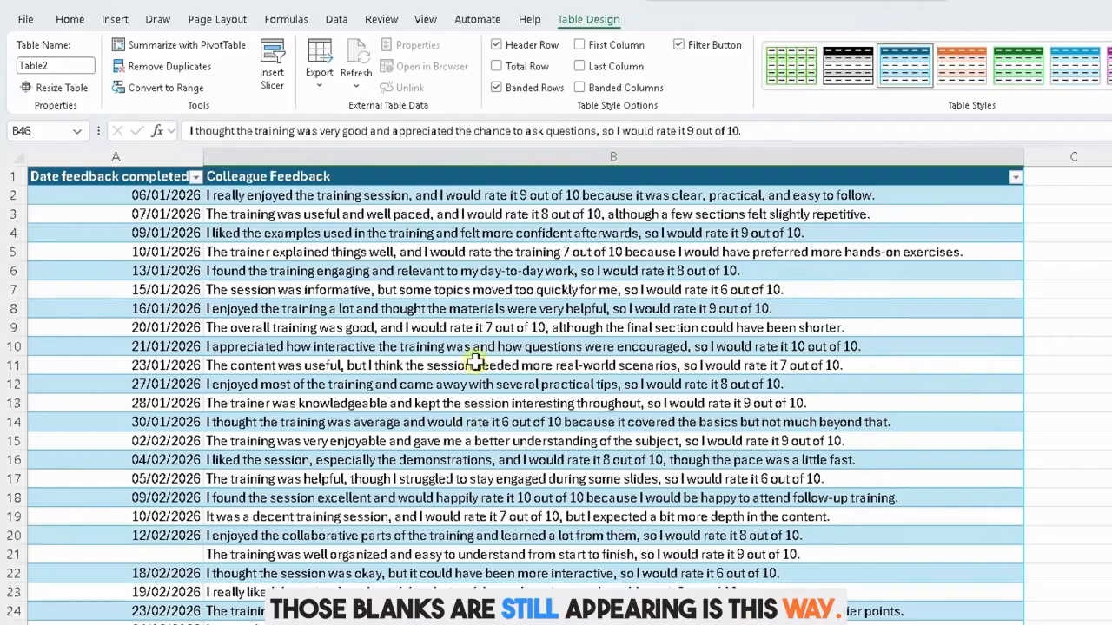
{"action": "left_click", "coordinate": [486, 289]}
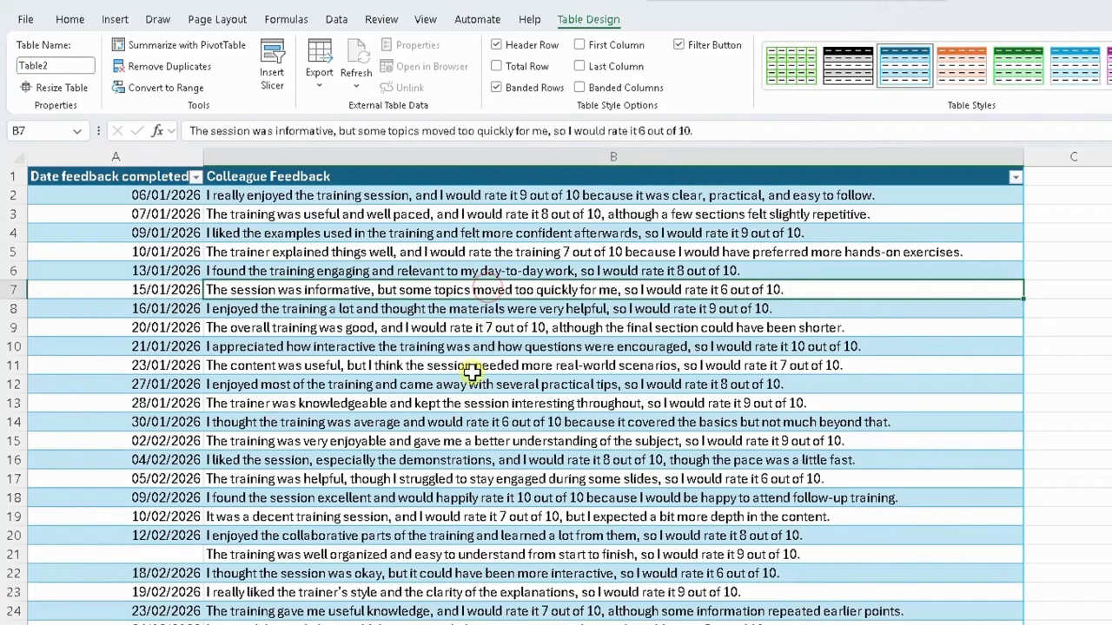
{"action": "key", "text": "ctrl+g"}
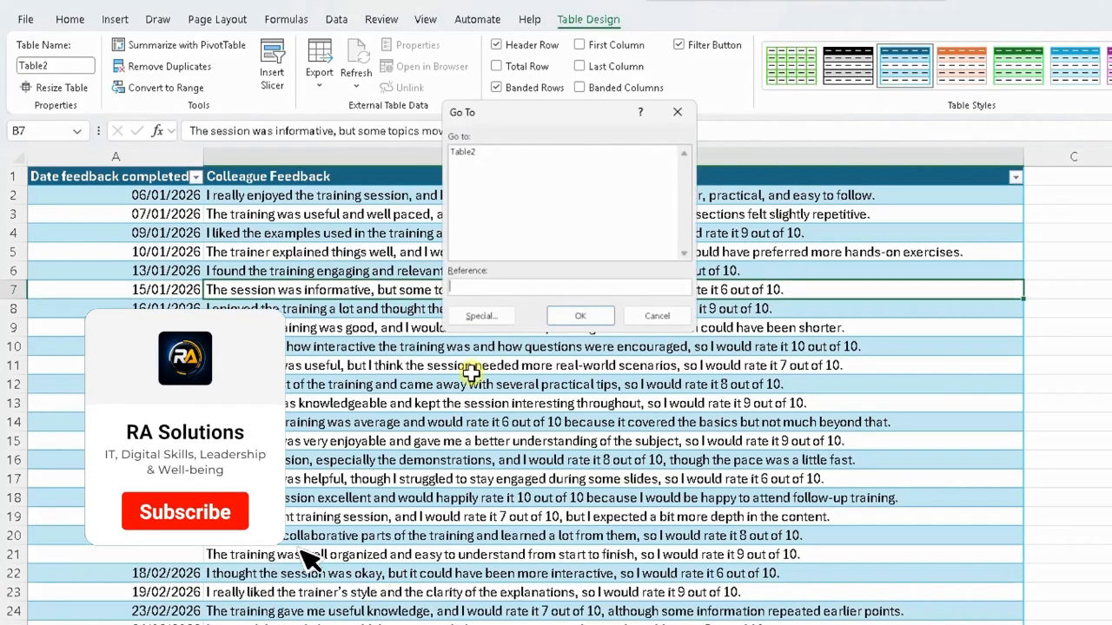
{"action": "left_click_drag", "start_coordinate": [557, 110], "coordinate": [556, 242]}
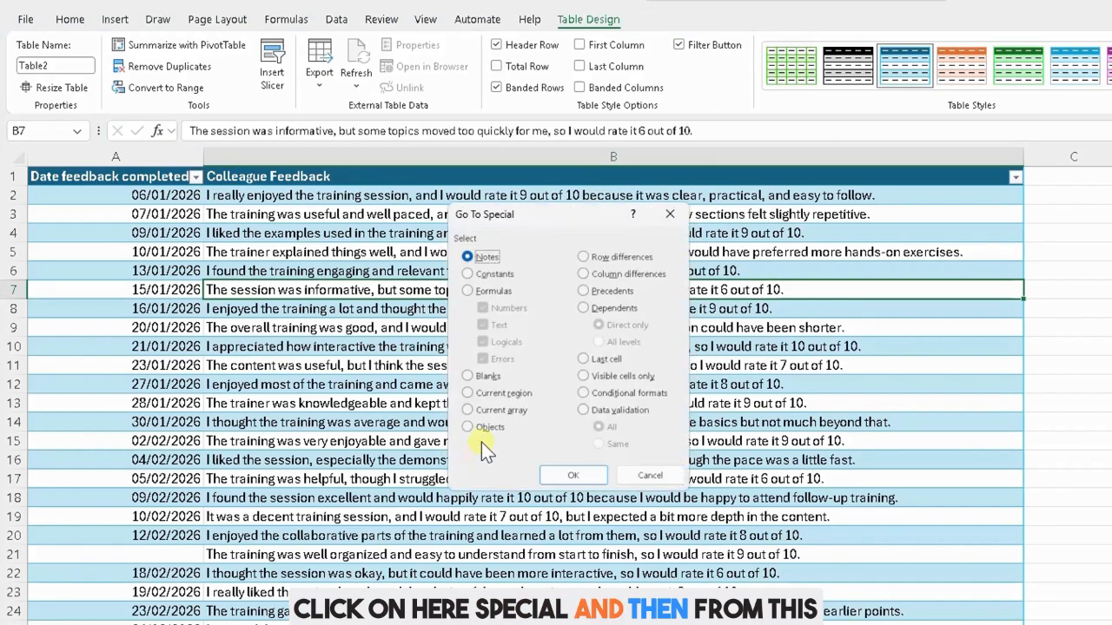
{"action": "left_click", "coordinate": [467, 376]}
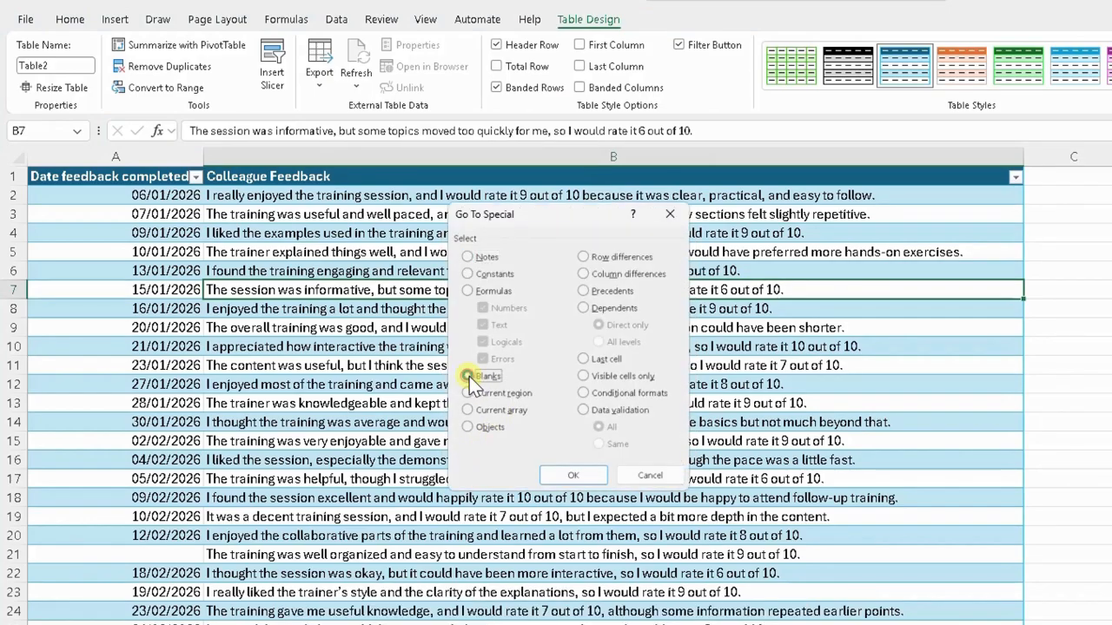
{"action": "left_click", "coordinate": [572, 476]}
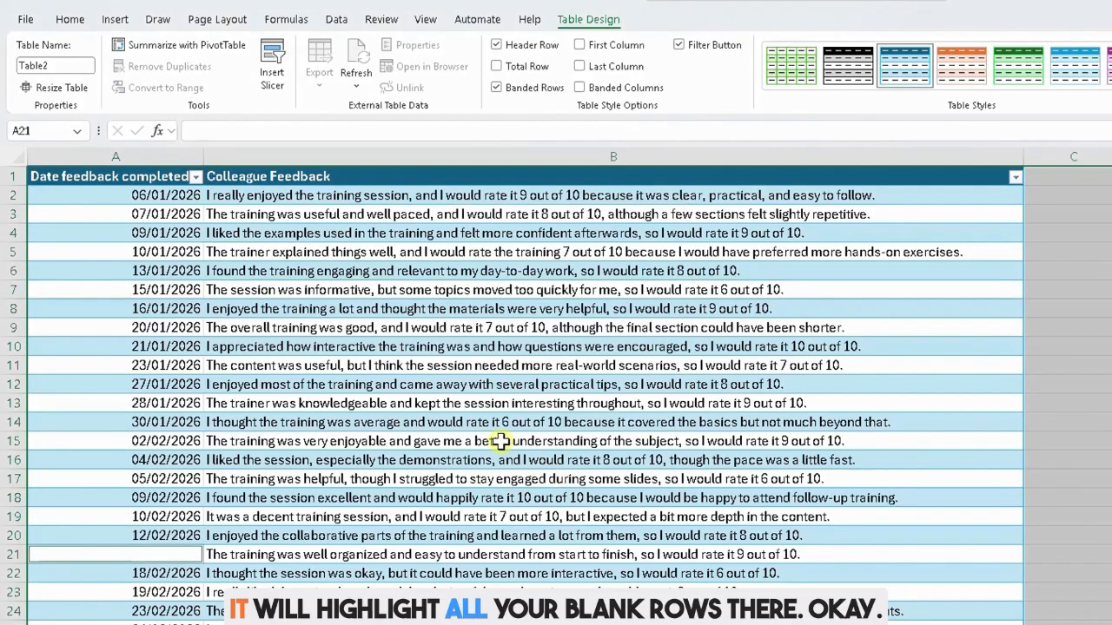
{"action": "scroll", "coordinate": [500, 442], "scroll_direction": "down", "scroll_amount": 6}
{"action": "scroll", "coordinate": [499, 441], "scroll_direction": "down", "scroll_amount": 3}
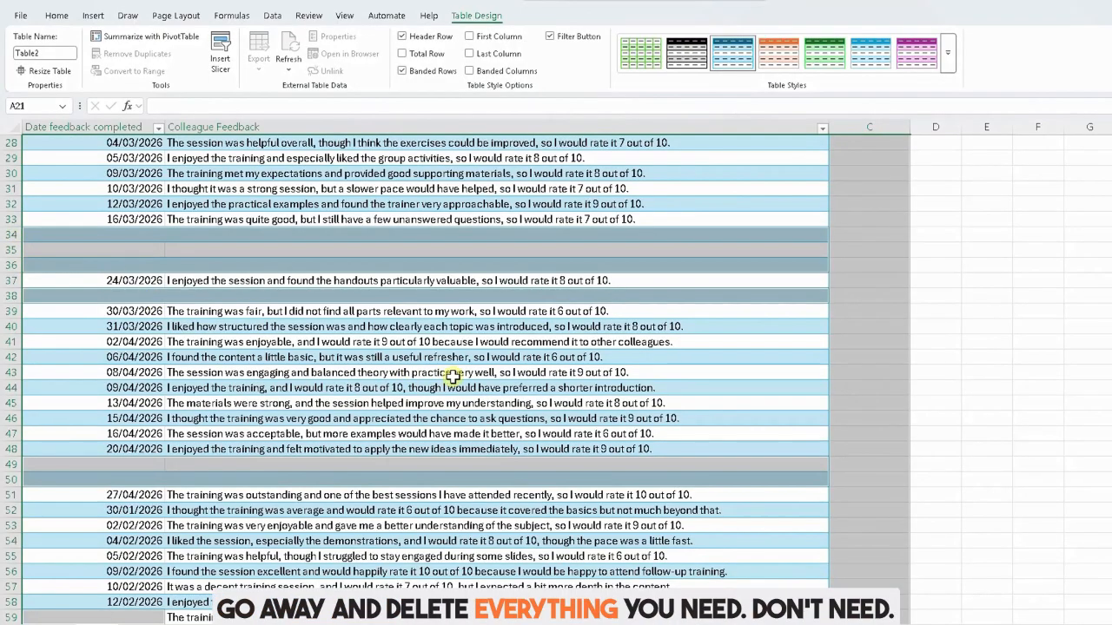
{"action": "scroll", "coordinate": [465, 372], "scroll_direction": "up", "scroll_amount": 6}
{"action": "scroll", "coordinate": [465, 372], "scroll_direction": "up", "scroll_amount": 3}
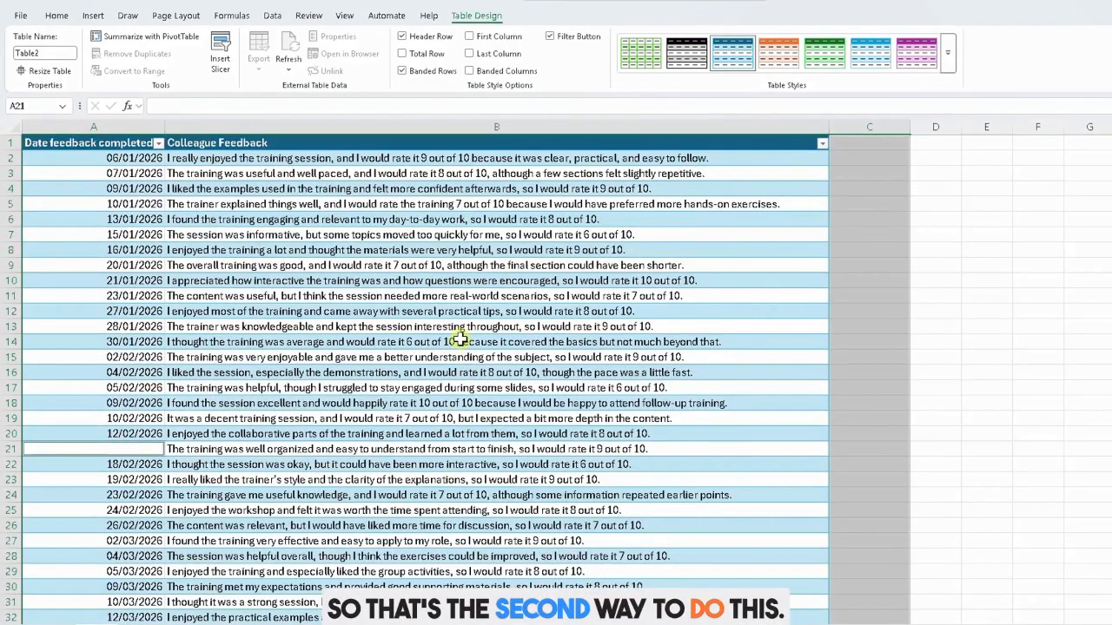
{"action": "left_click", "coordinate": [458, 341]}
Step: Examine row 21, comparing its Date feedback completed cell with its Colleague Feedback cell
{"action": "scroll", "coordinate": [459, 341], "scroll_direction": "down", "scroll_amount": 2}
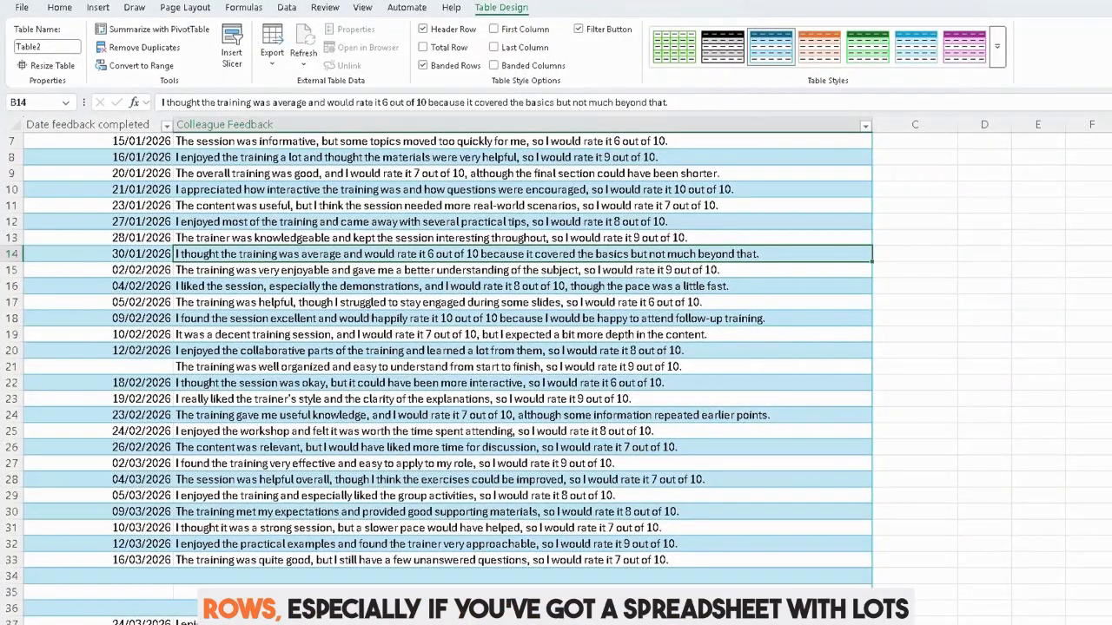
{"action": "scroll", "coordinate": [351, 289], "scroll_direction": "up", "scroll_amount": 2}
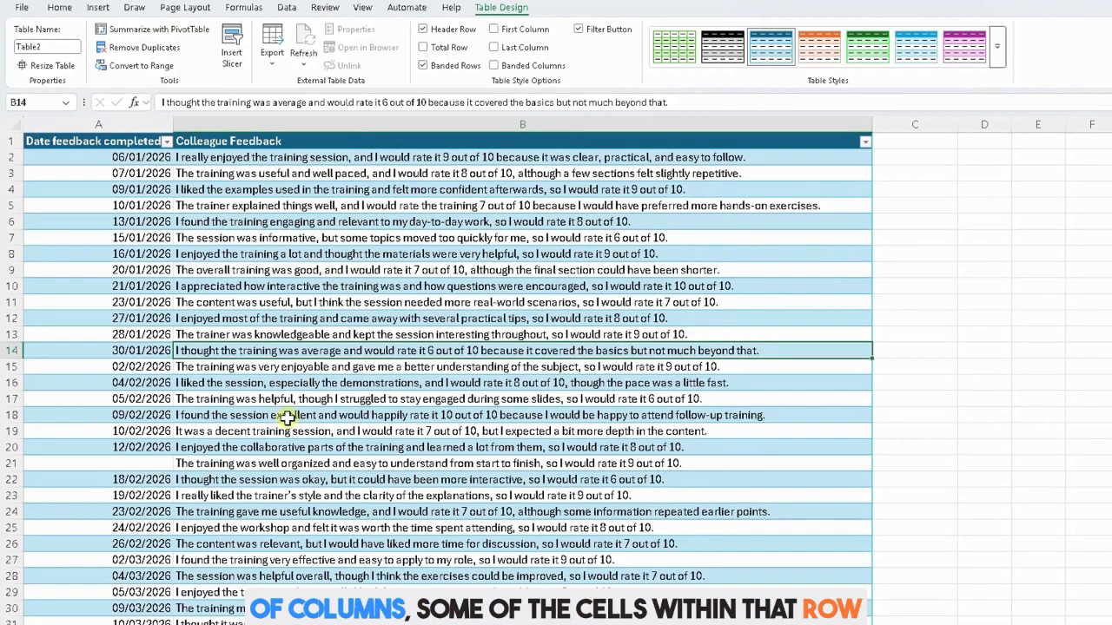
{"action": "scroll", "coordinate": [291, 420], "scroll_direction": "down", "scroll_amount": 1}
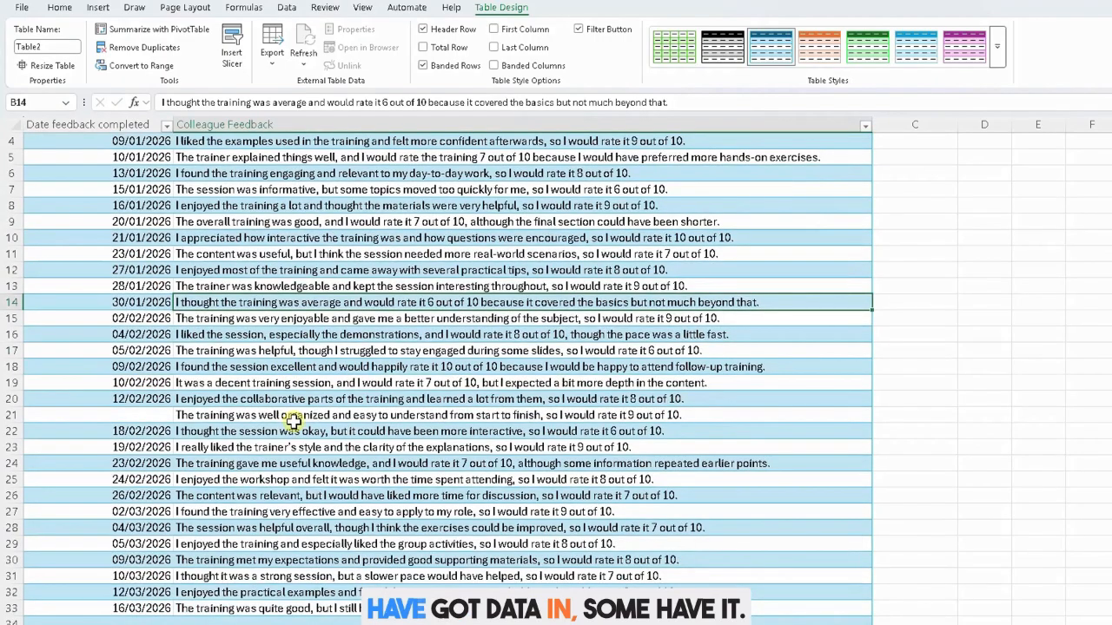
{"action": "left_click", "coordinate": [142, 414]}
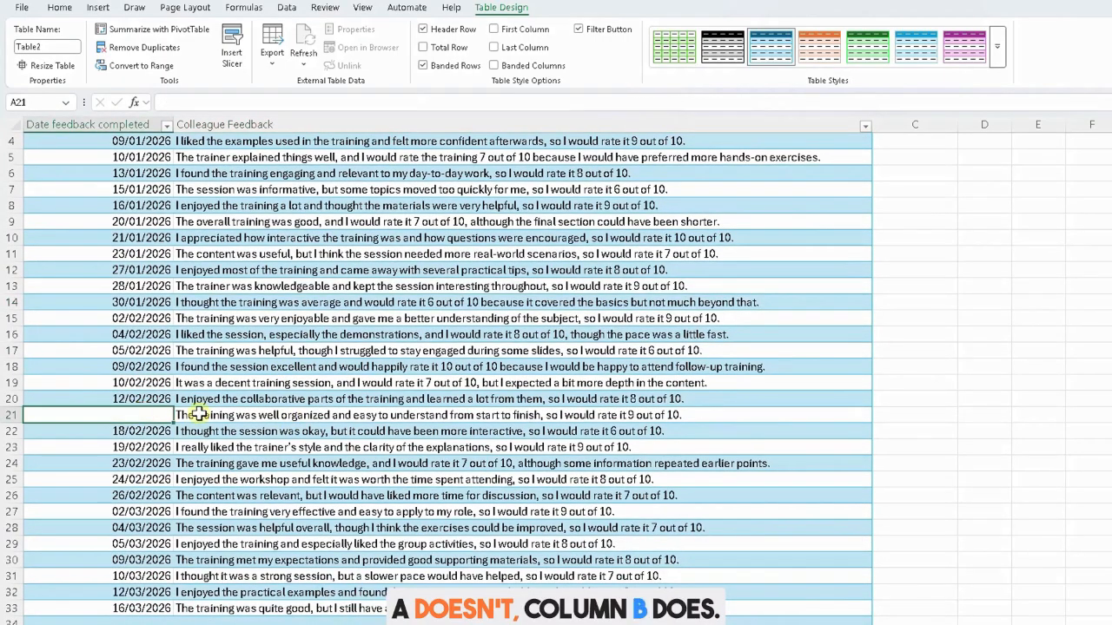
{"action": "left_click", "coordinate": [293, 426]}
{"action": "left_click", "coordinate": [310, 412]}
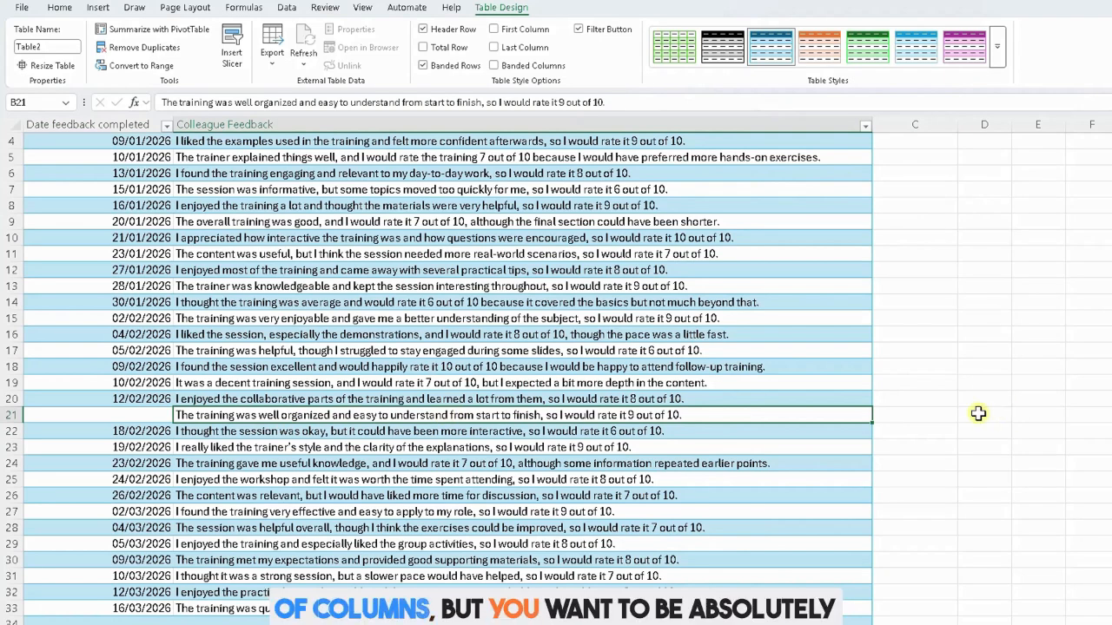
{"action": "scroll", "coordinate": [935, 401], "scroll_direction": "up", "scroll_amount": 1}
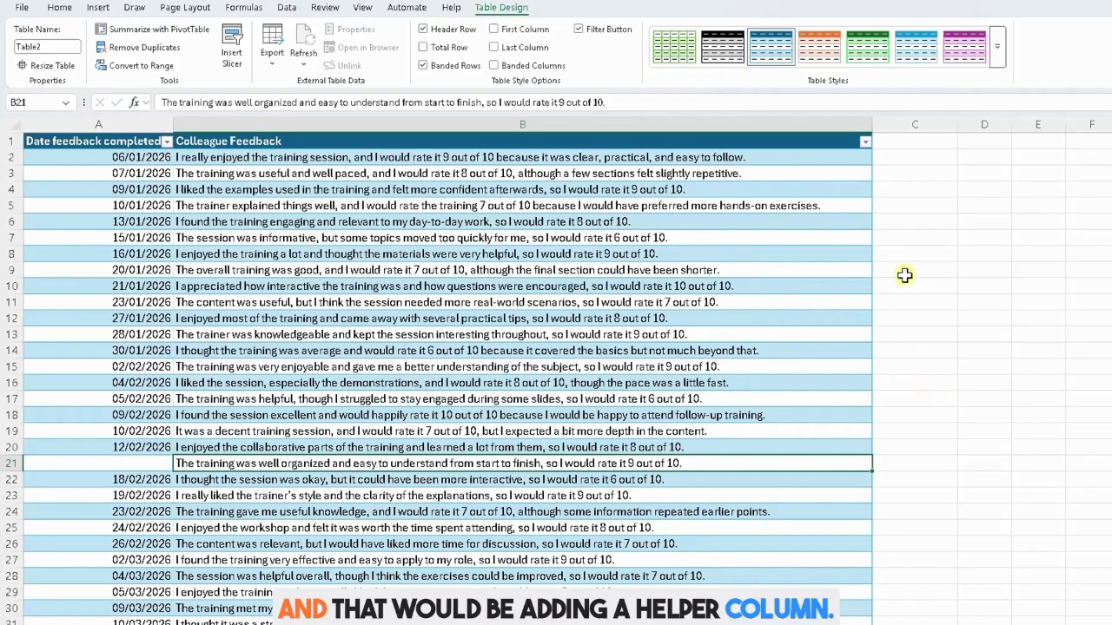
Step: Add a new table column in column C with the header "helper" in C1
{"action": "left_click", "coordinate": [925, 146]}
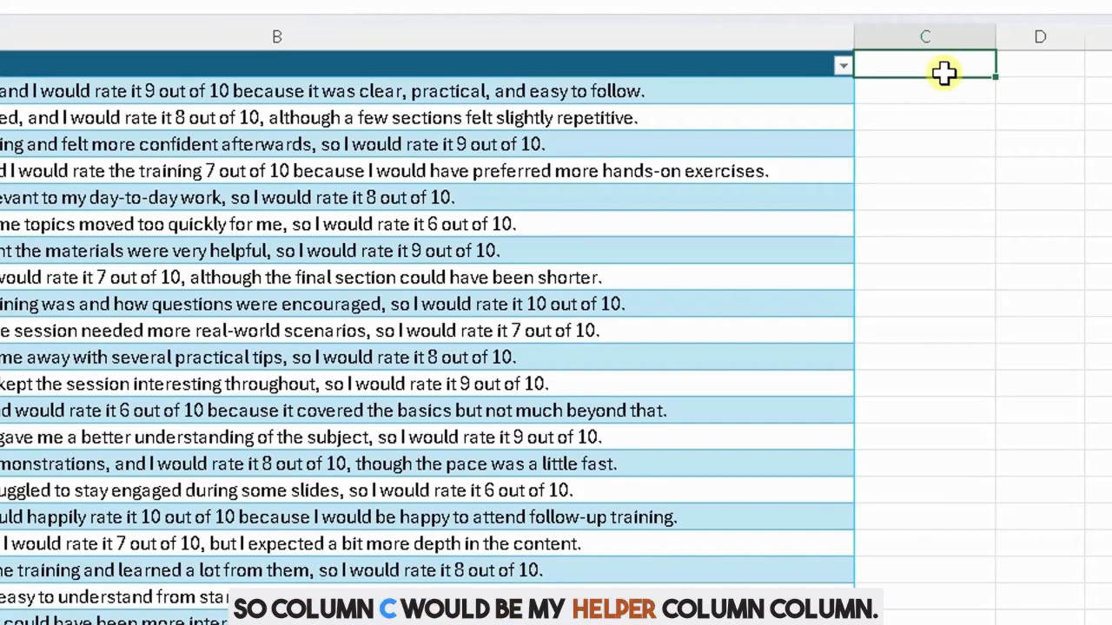
{"action": "type", "text": "helper"}
{"action": "key", "text": "Tab"}
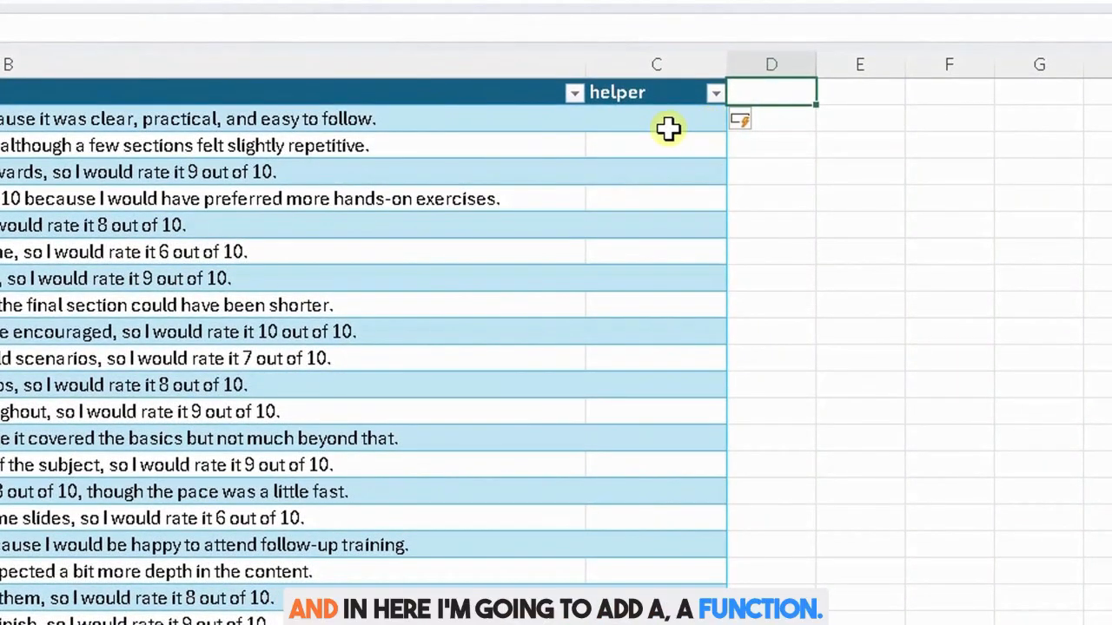
Step: Fill the helper column from C2 with =COUNTA(Table2[@[Date feedback completed]:[Colleague Feedback]]) to count the filled cells in each row
{"action": "left_click", "coordinate": [715, 124]}
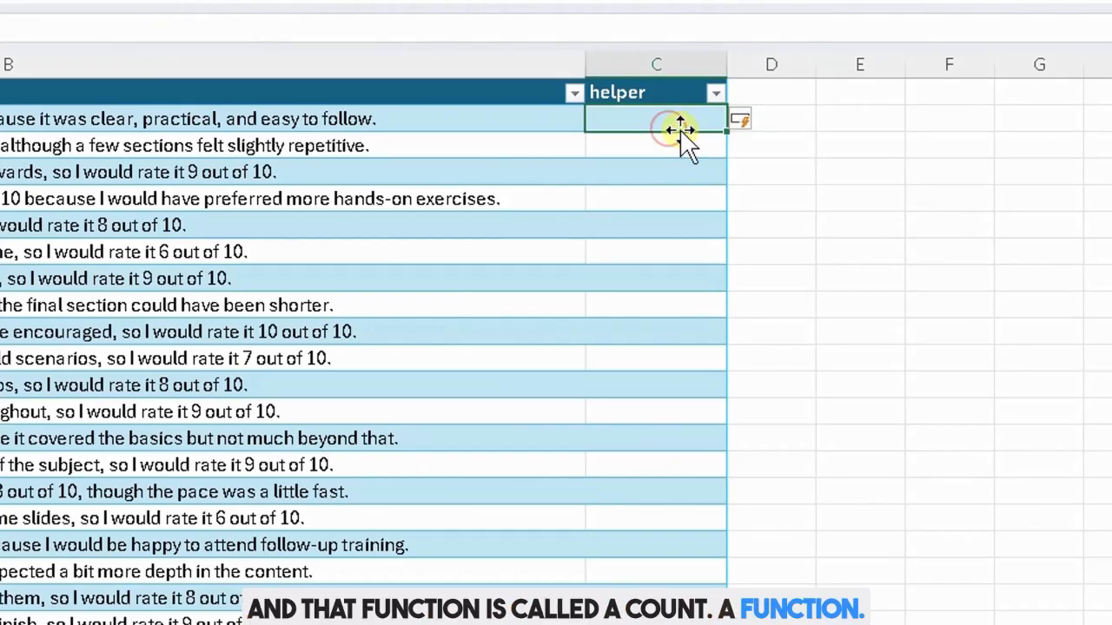
{"action": "type", "text": "="}
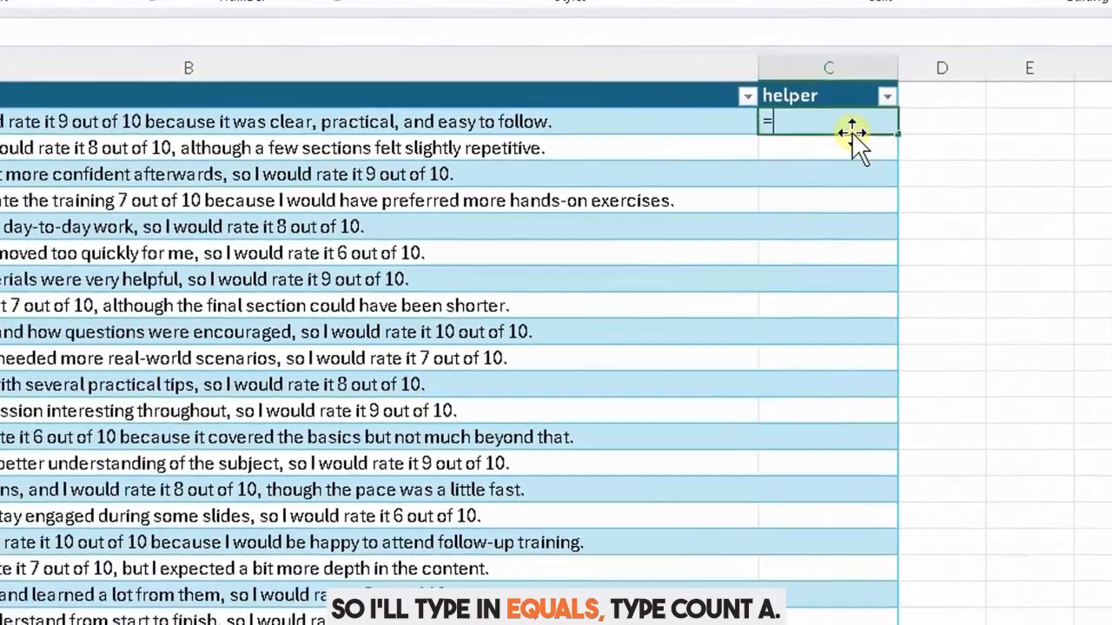
{"action": "type", "text": "counta"}
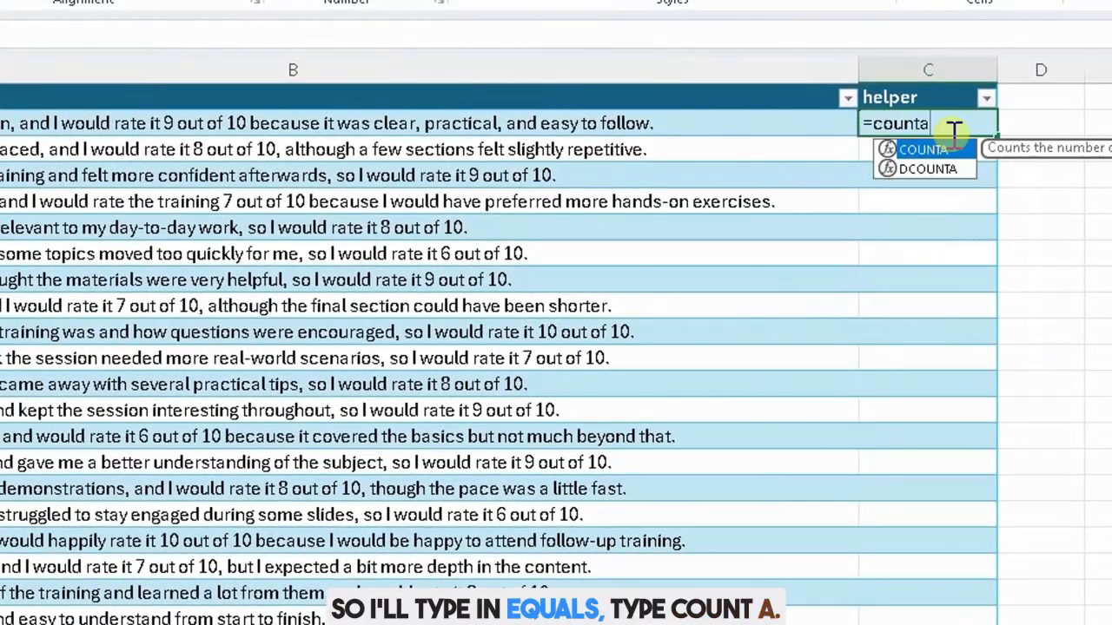
{"action": "type", "text": "("}
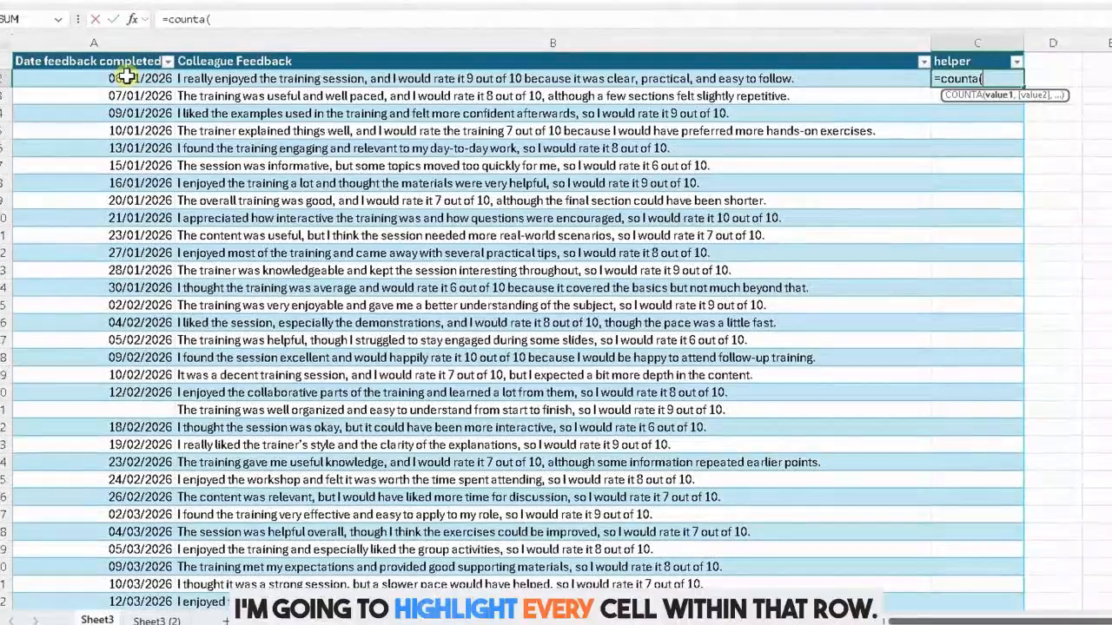
{"action": "left_click_drag", "start_coordinate": [126, 78], "coordinate": [370, 80]}
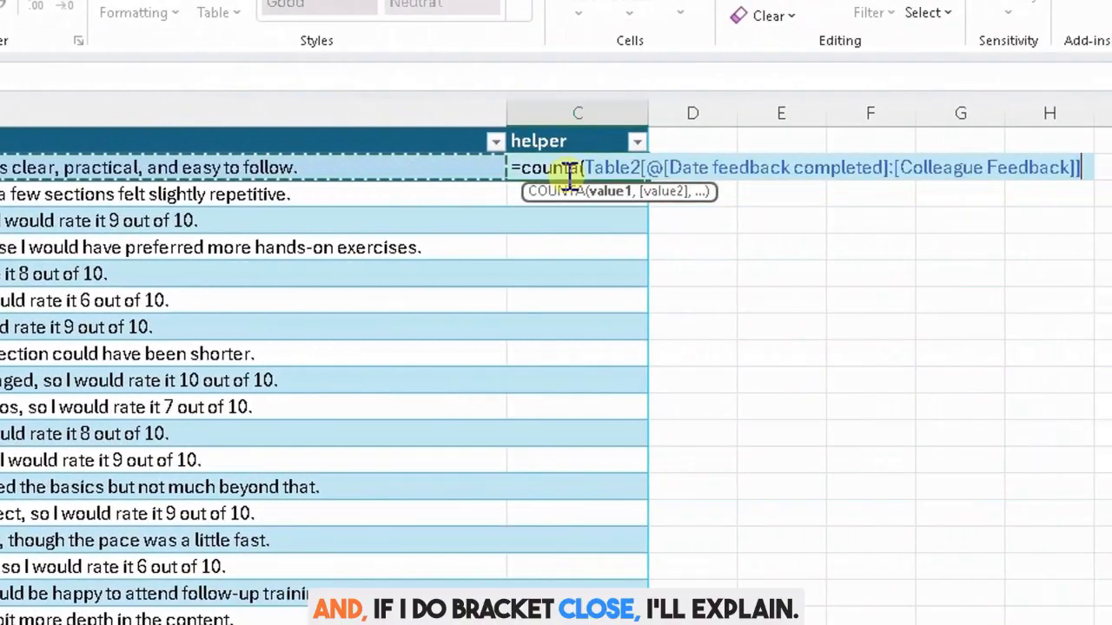
{"action": "type", "text": ")"}
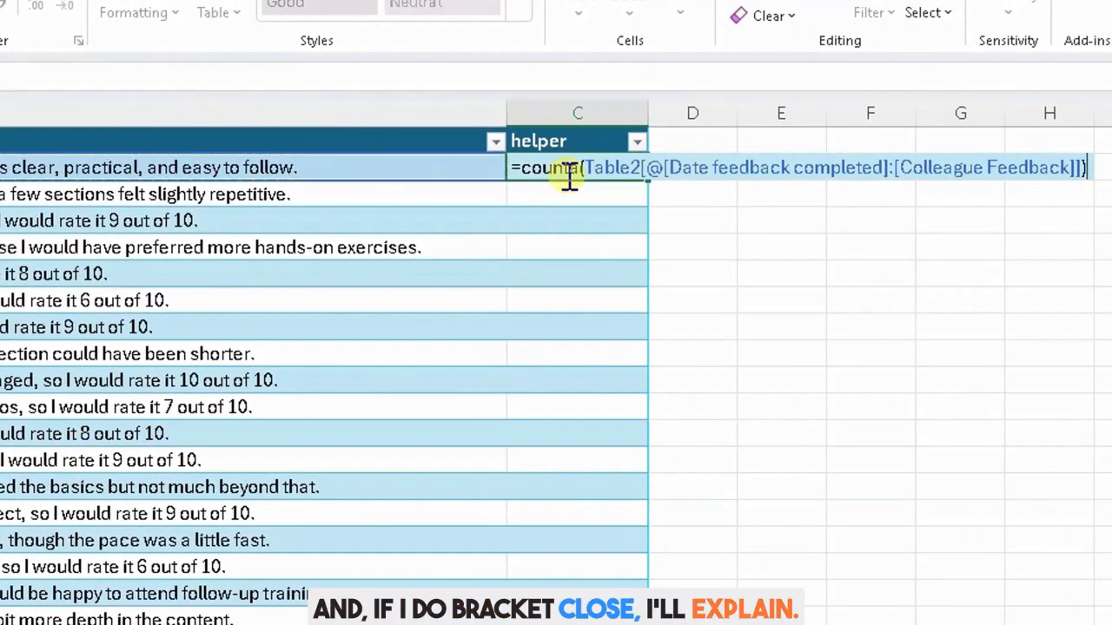
{"action": "key", "text": "Return"}
Step: Check the helper count for row 21 against its date and feedback cells
{"action": "left_click", "coordinate": [569, 166]}
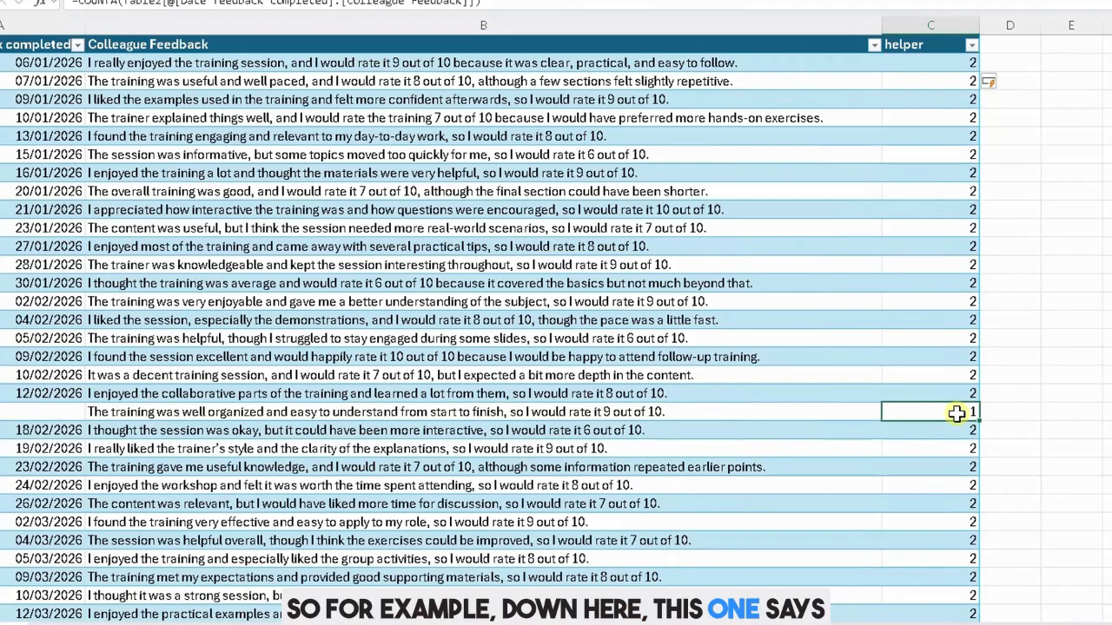
{"action": "left_click", "coordinate": [614, 410]}
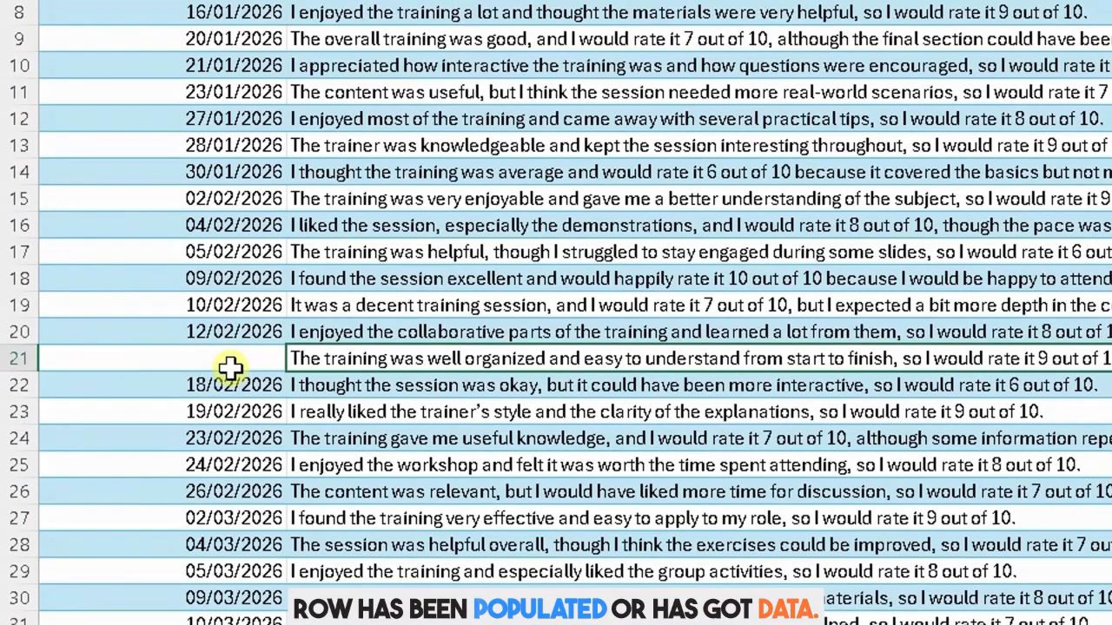
{"action": "left_click", "coordinate": [230, 368]}
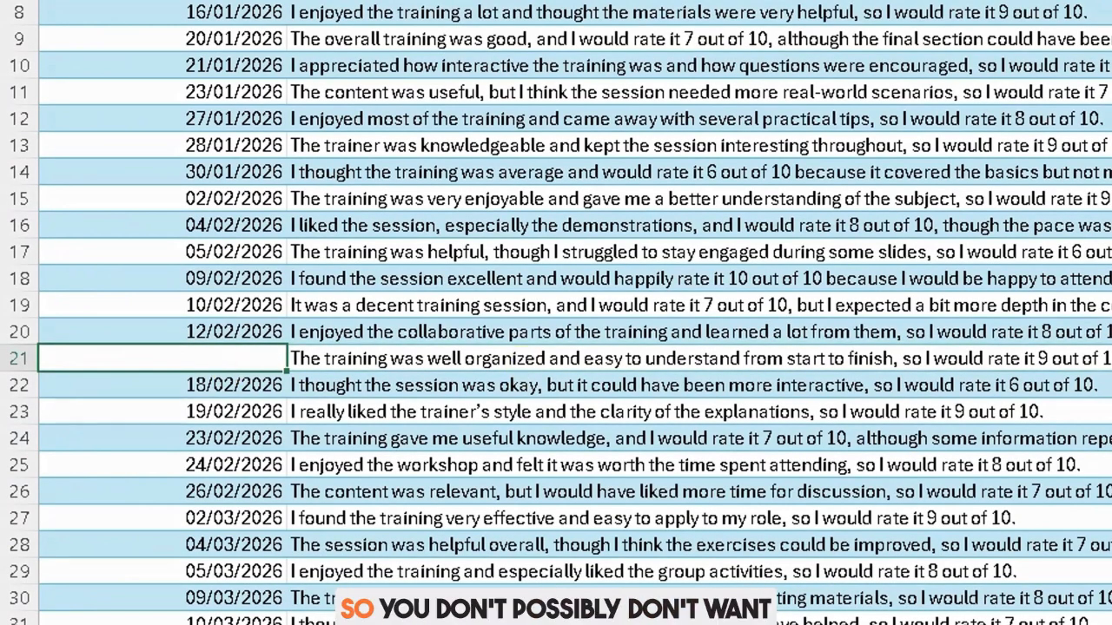
{"action": "left_click", "coordinate": [1000, 569]}
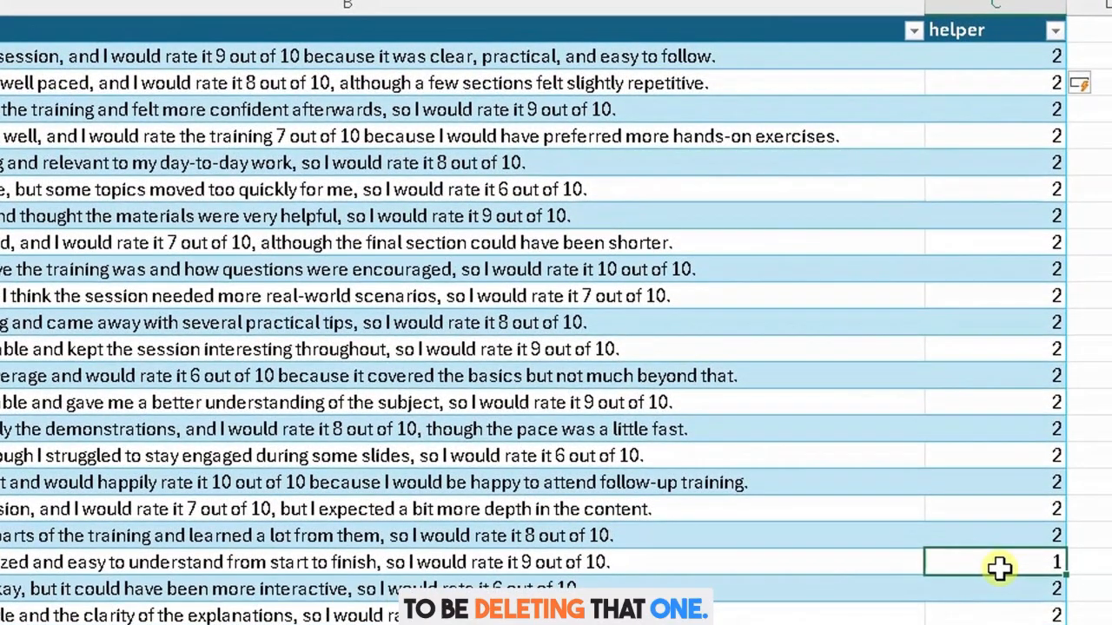
{"action": "scroll", "coordinate": [1000, 569], "scroll_direction": "down", "scroll_amount": 2}
{"action": "scroll", "coordinate": [1002, 569], "scroll_direction": "up", "scroll_amount": 2}
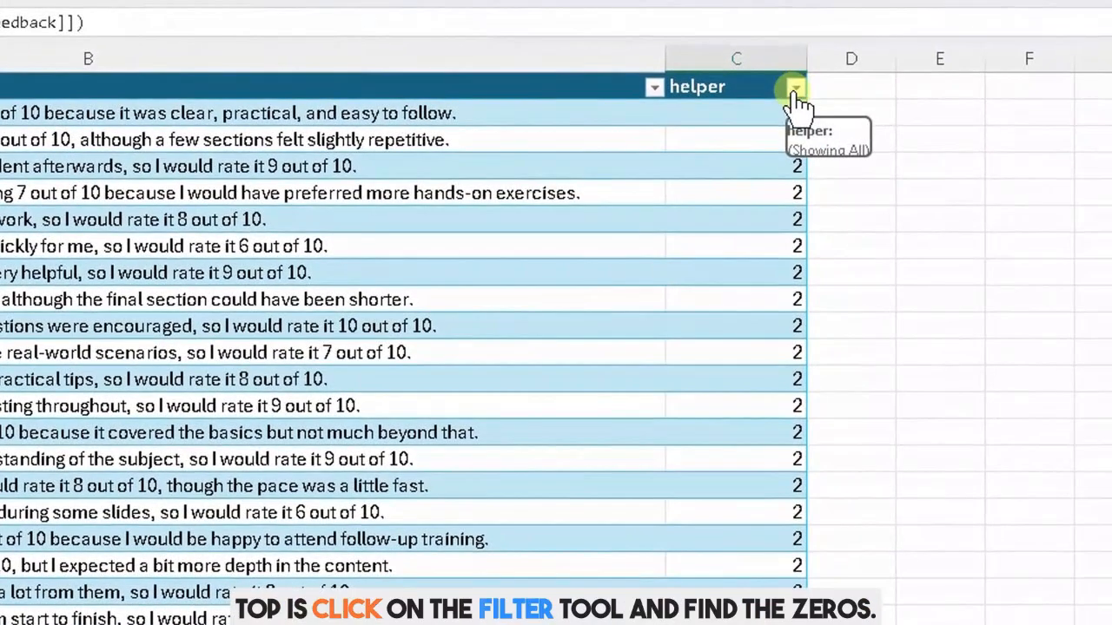
Step: Filter the helper column to show only the rows with a count of 0
{"action": "left_click", "coordinate": [1060, 31]}
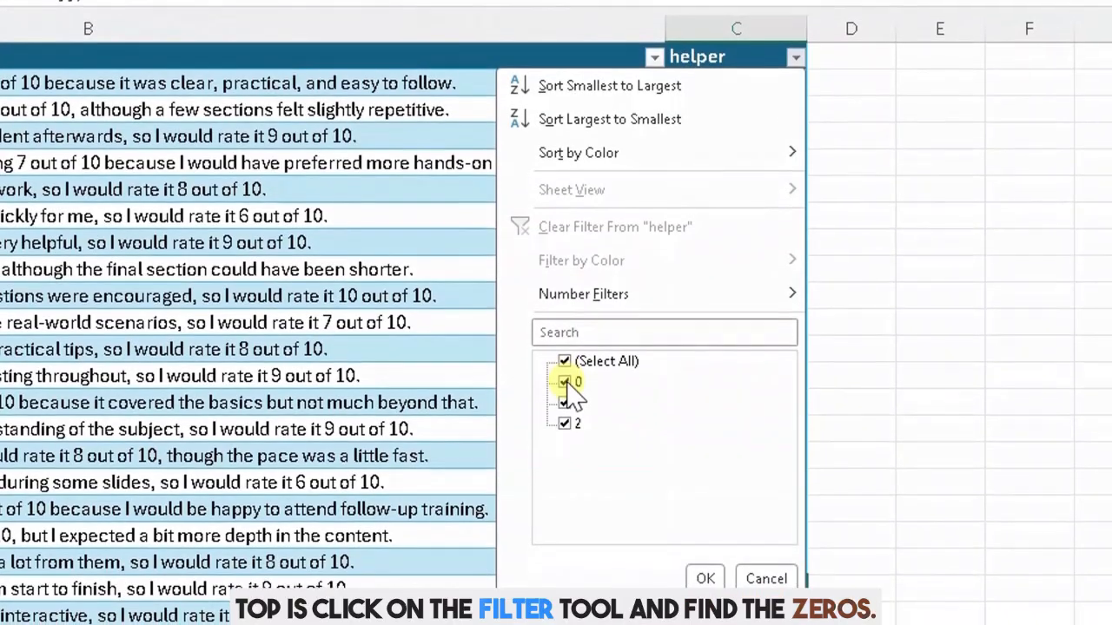
{"action": "left_click", "coordinate": [565, 394]}
{"action": "left_click", "coordinate": [565, 359]}
{"action": "left_click", "coordinate": [565, 380]}
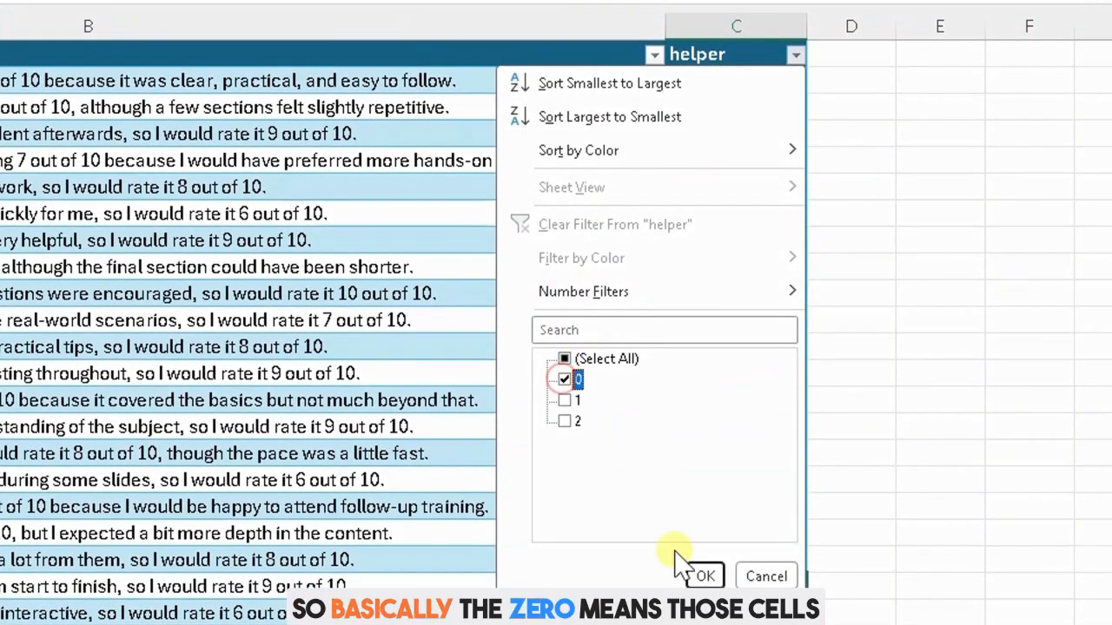
{"action": "left_click", "coordinate": [704, 576]}
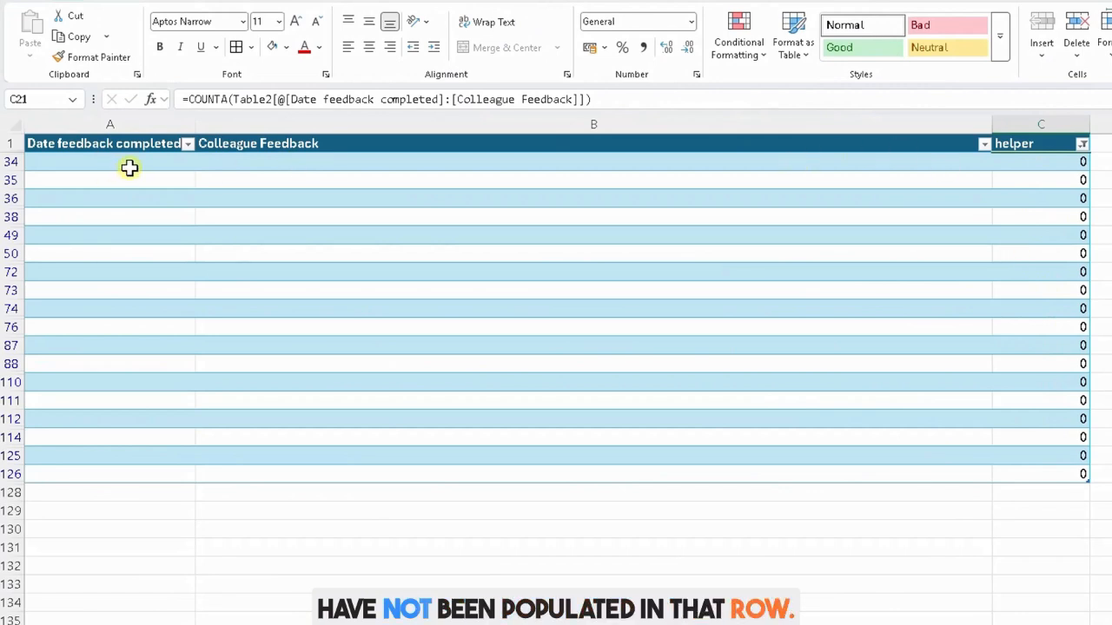
Step: Delete all the filtered blank rows from row 34 through row 126 and clear the filter from the helper column
{"action": "left_click", "coordinate": [126, 168]}
{"action": "left_click", "coordinate": [238, 166]}
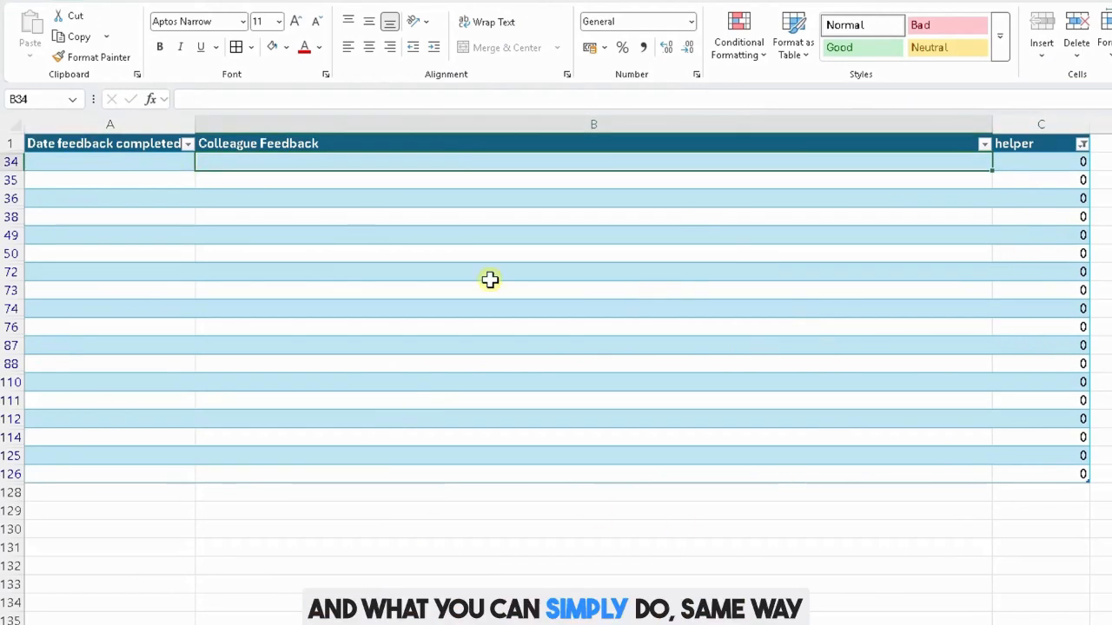
{"action": "left_click_drag", "start_coordinate": [9, 162], "coordinate": [5, 476]}
{"action": "right_click", "coordinate": [7, 474]}
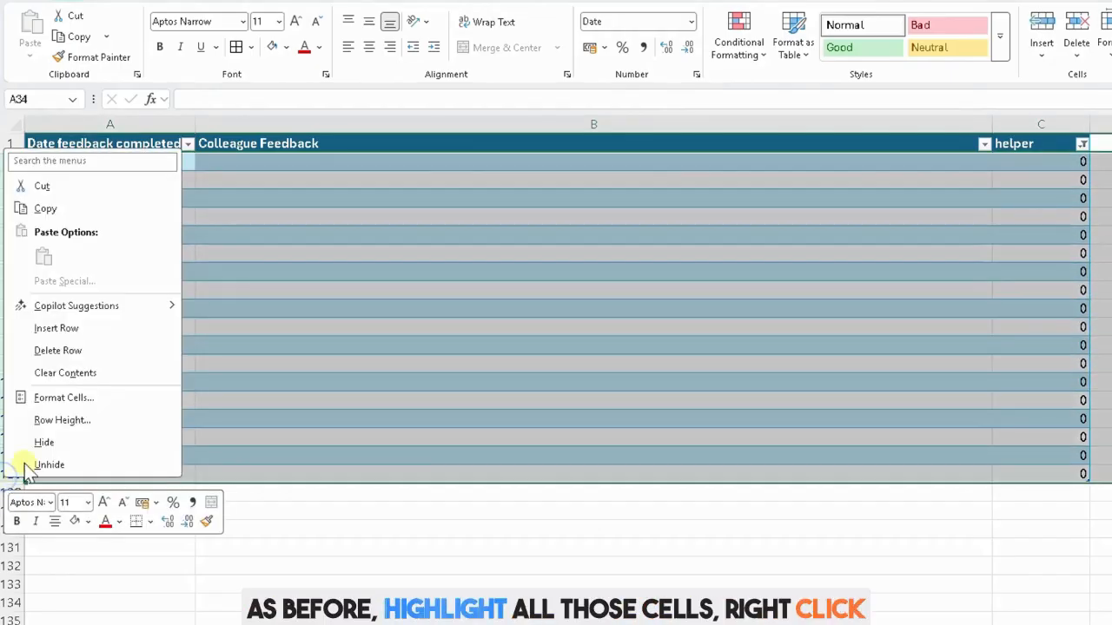
{"action": "left_click", "coordinate": [58, 352]}
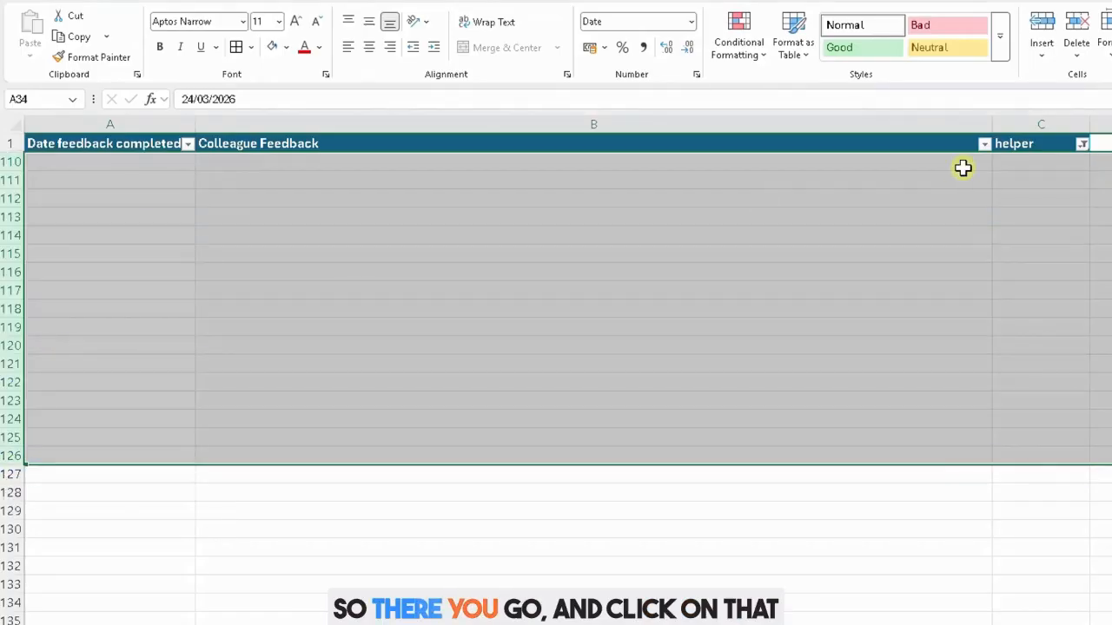
{"action": "left_click", "coordinate": [1080, 146]}
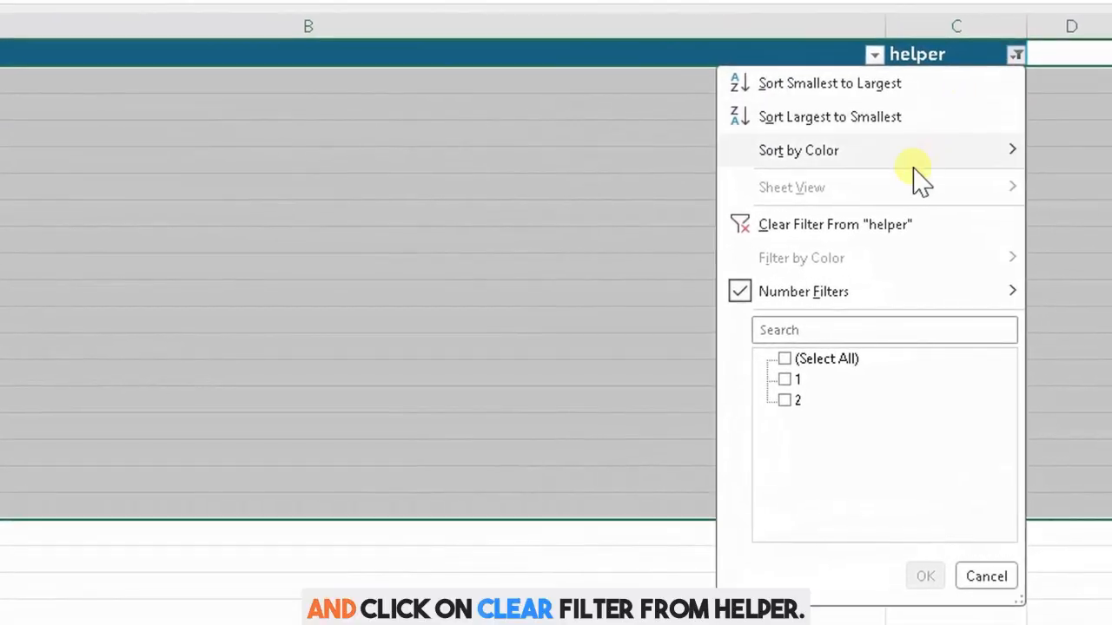
{"action": "left_click", "coordinate": [881, 224]}
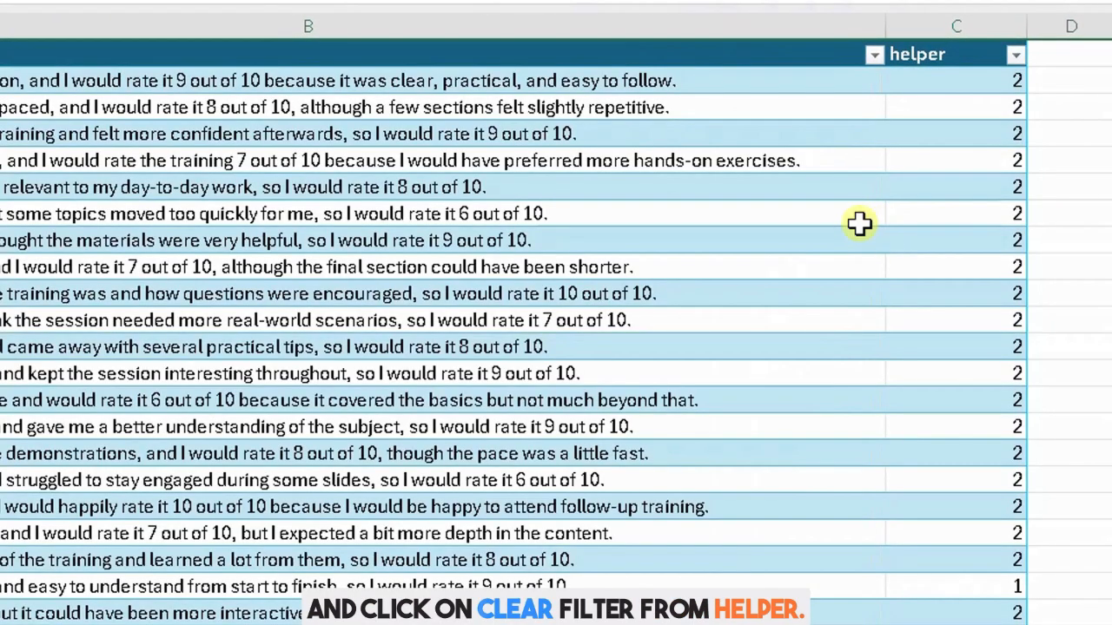
Step: Review the remaining table rows for leftover blank rows, checking the dates, feedback and helper counts
{"action": "scroll", "coordinate": [651, 247], "scroll_direction": "down", "scroll_amount": 2}
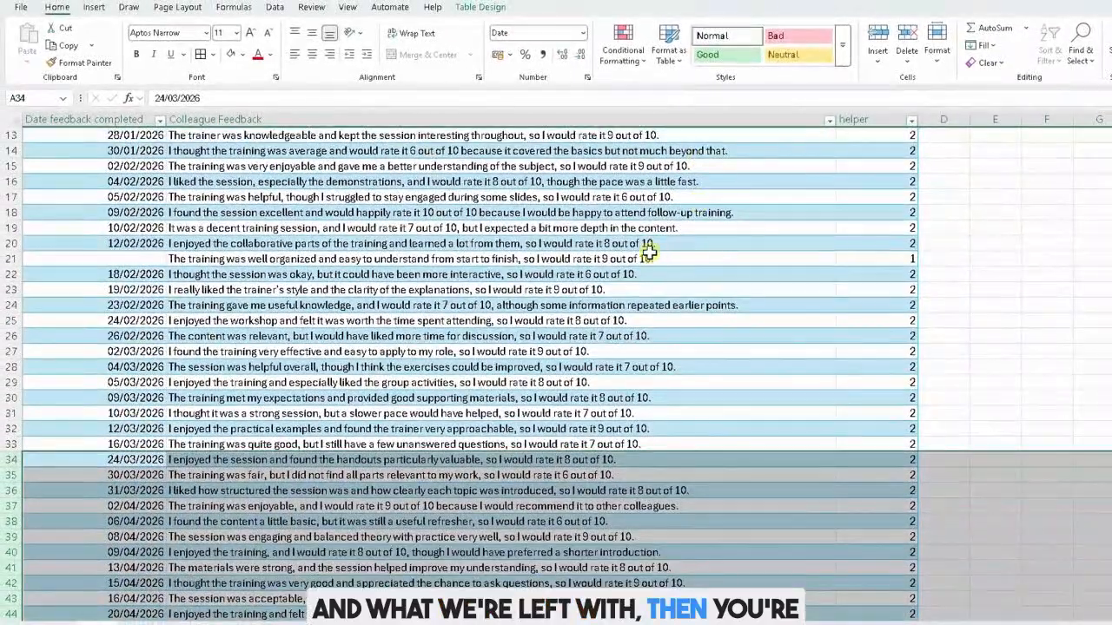
{"action": "left_click", "coordinate": [650, 252]}
{"action": "scroll", "coordinate": [650, 247], "scroll_direction": "down", "scroll_amount": 3}
{"action": "scroll", "coordinate": [650, 247], "scroll_direction": "down", "scroll_amount": 1}
{"action": "scroll", "coordinate": [651, 246], "scroll_direction": "down", "scroll_amount": 11}
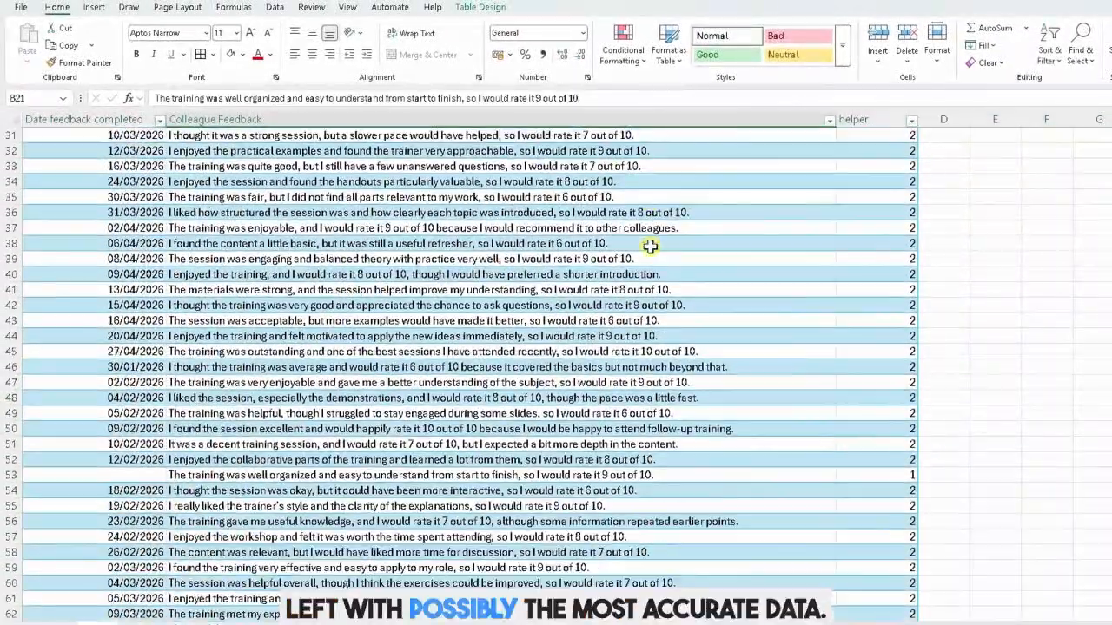
{"action": "scroll", "coordinate": [650, 247], "scroll_direction": "down", "scroll_amount": 10}
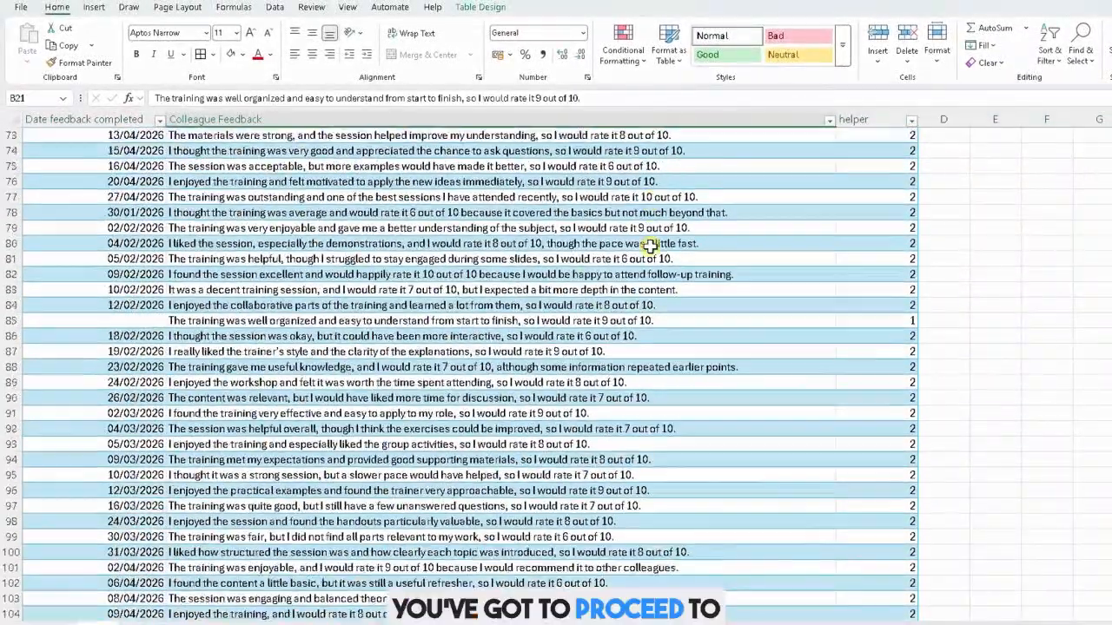
{"action": "scroll", "coordinate": [651, 247], "scroll_direction": "up", "scroll_amount": 20}
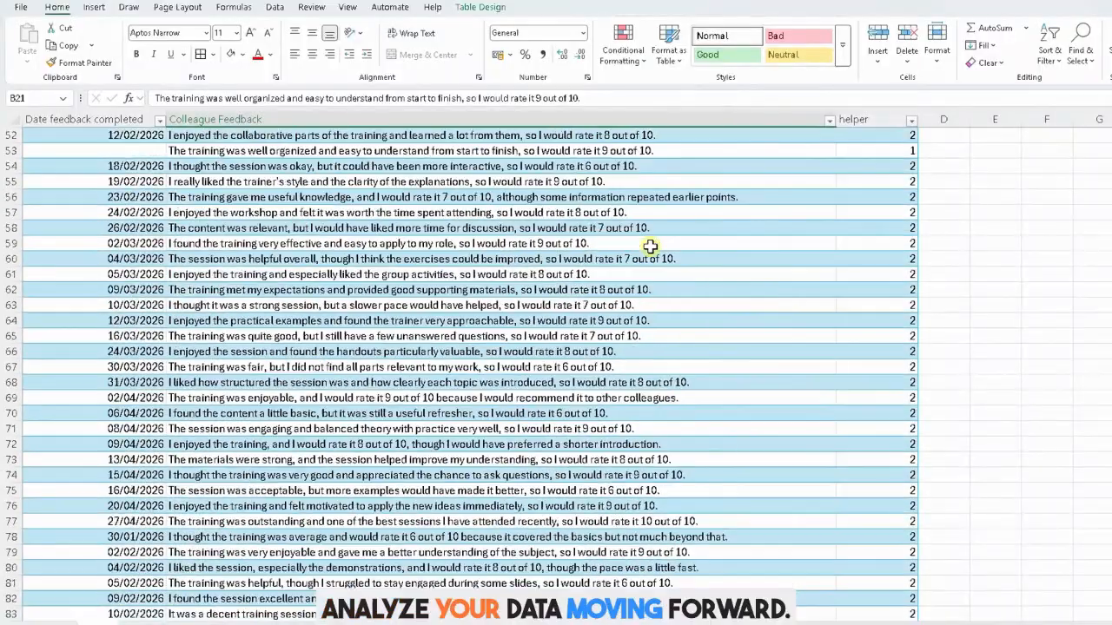